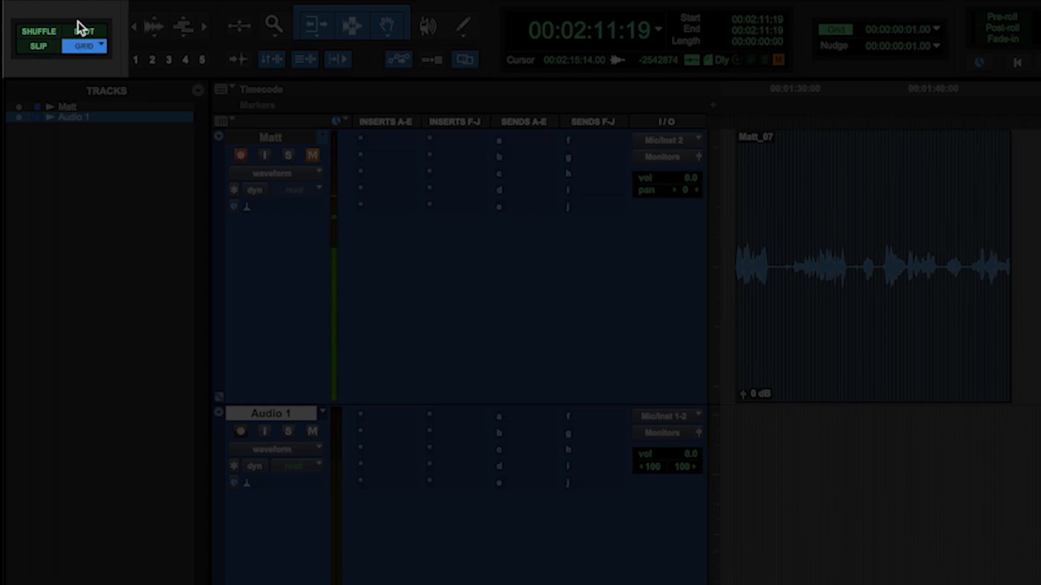
- Cycle through the Shuffle, Slip, Spot and Grid edit modes
key(F1)
key(F2)
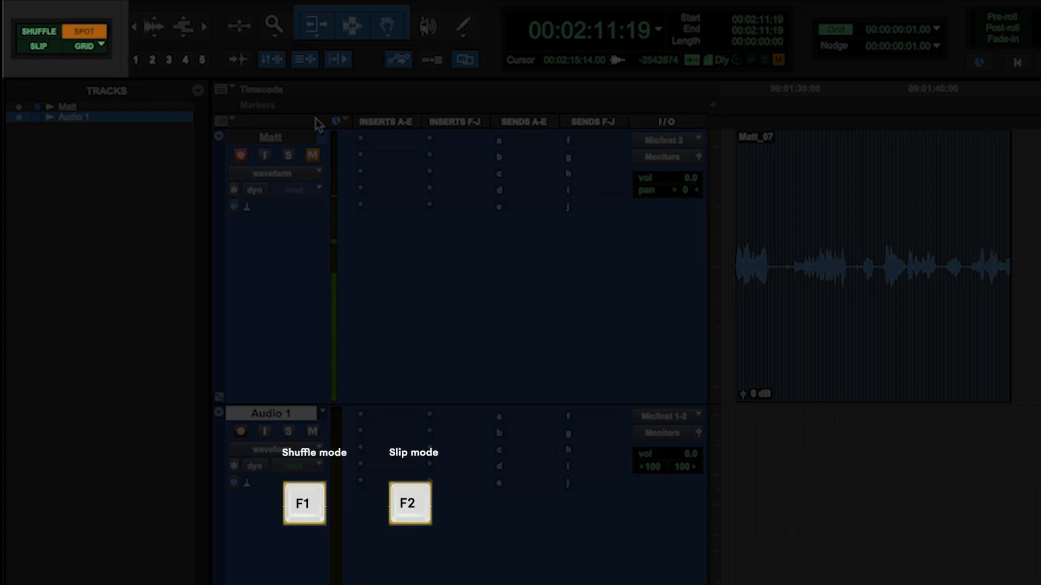
key(F3)
key(F4)
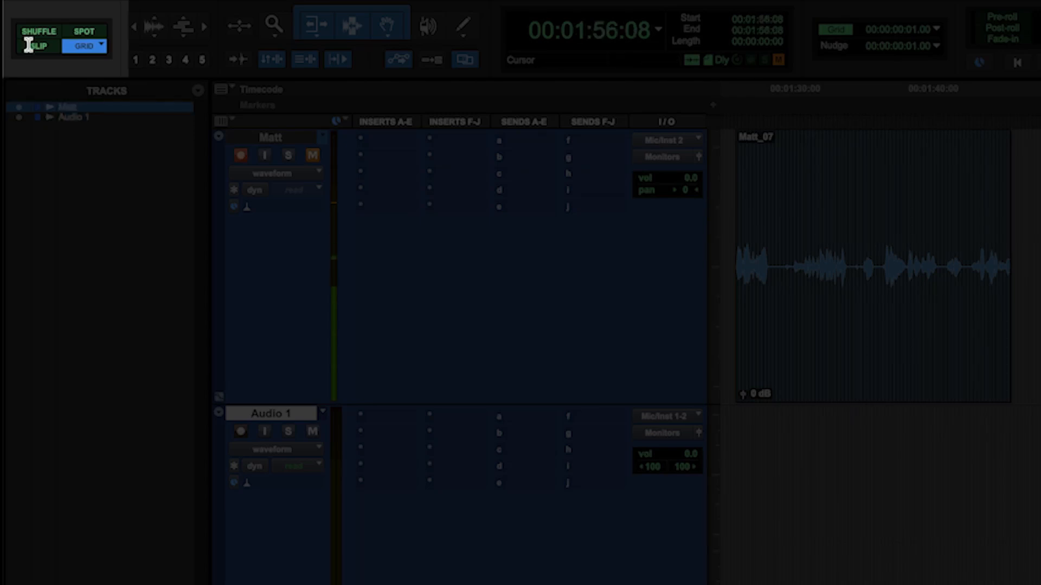
- Switch to Shuffle edit mode, with the timeline zoomed in on the short clips after clip 07
key(F1)
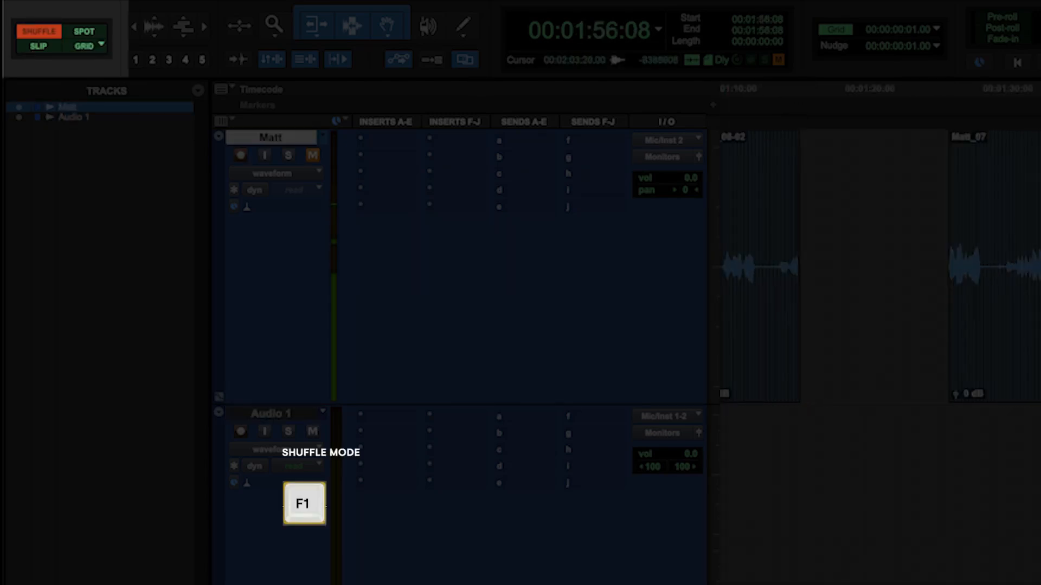
key(t)
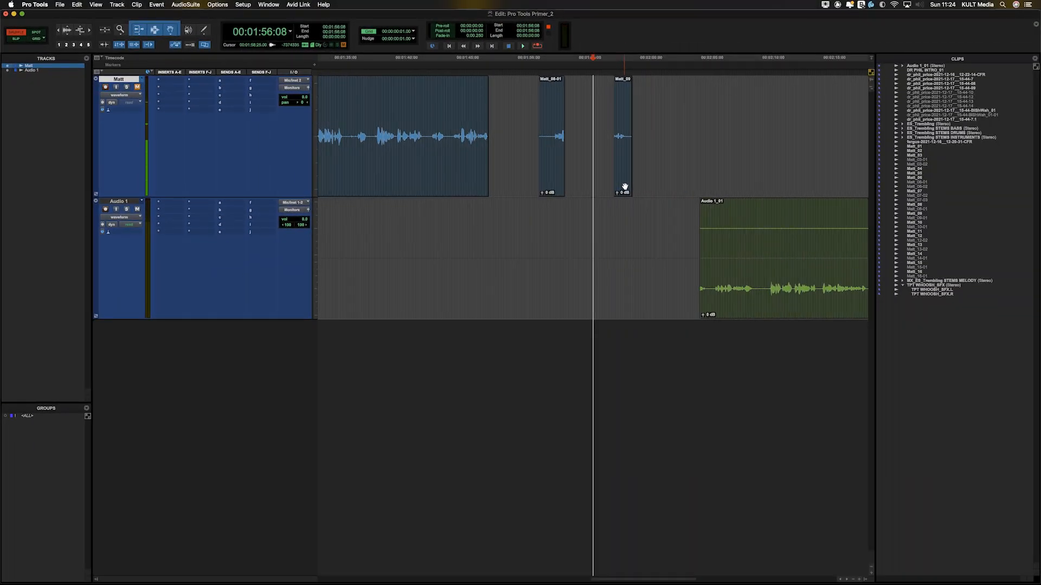
- Snap the second short clip after clip 07 back against the clip before it, undo, and repeat the trial move
click(625, 186)
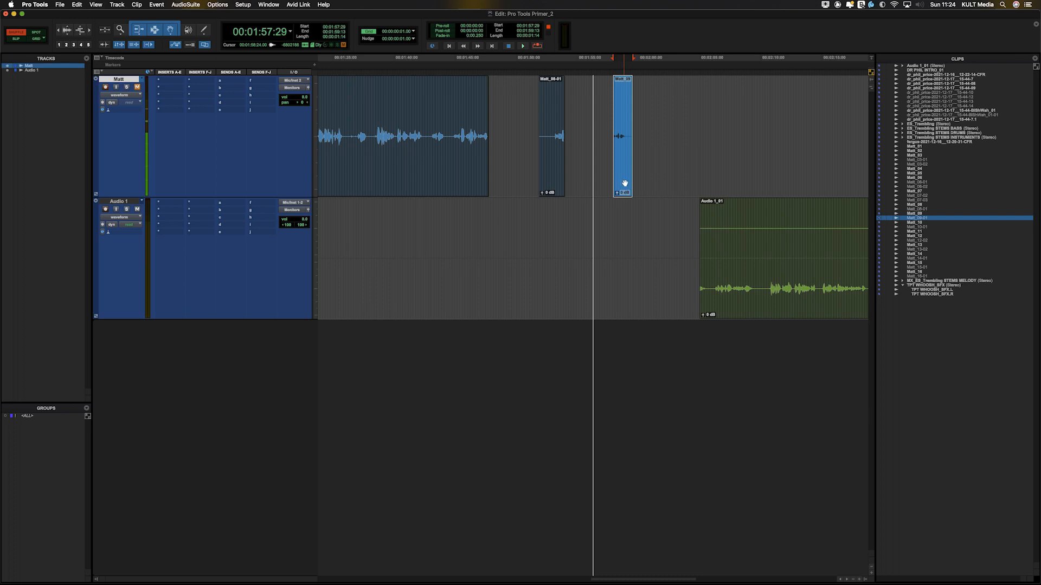
drag(625, 183, 582, 182)
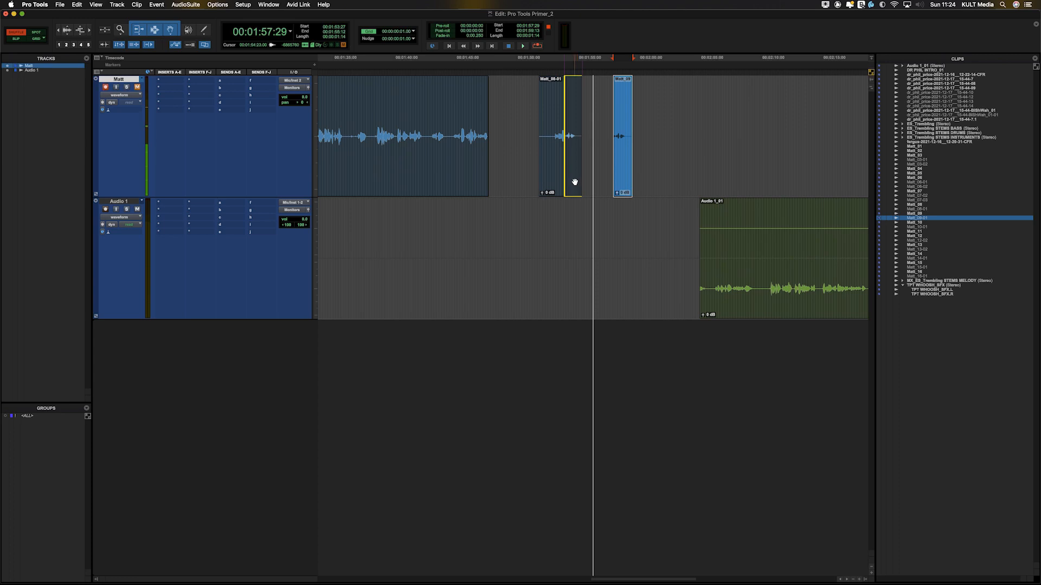
drag(494, 174, 493, 172)
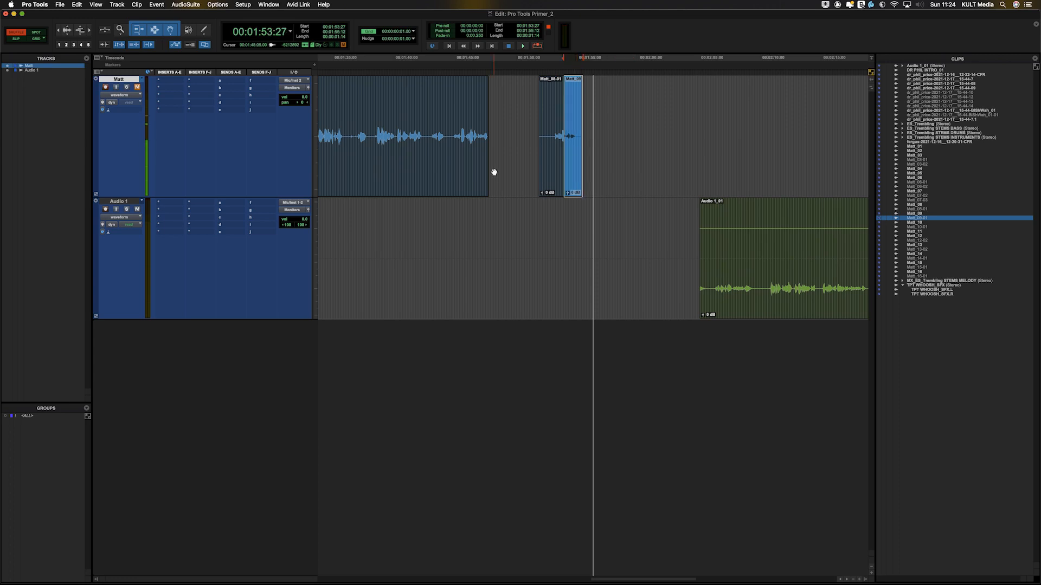
key(super+z)
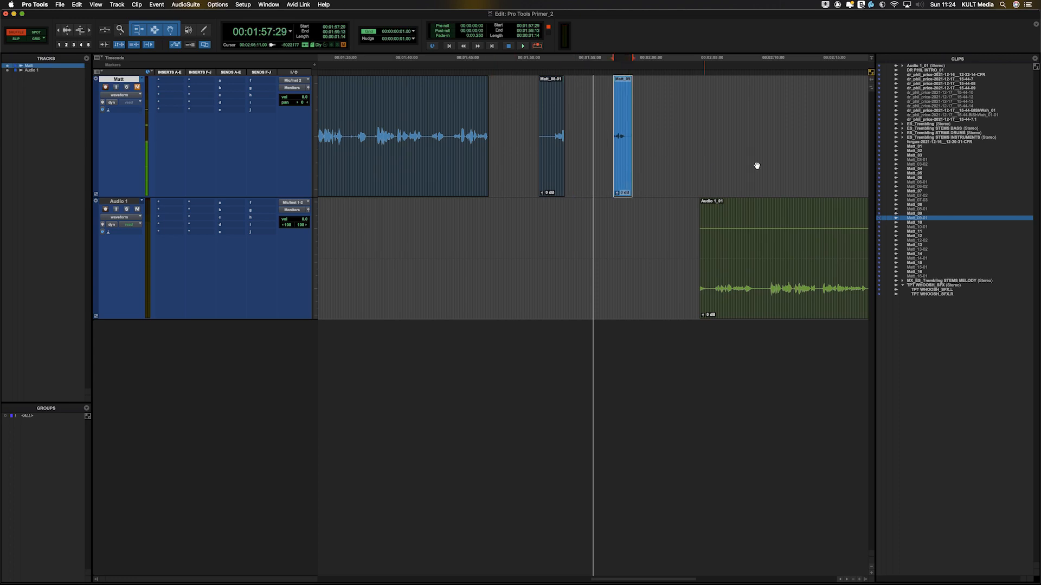
key(r)
key(r)
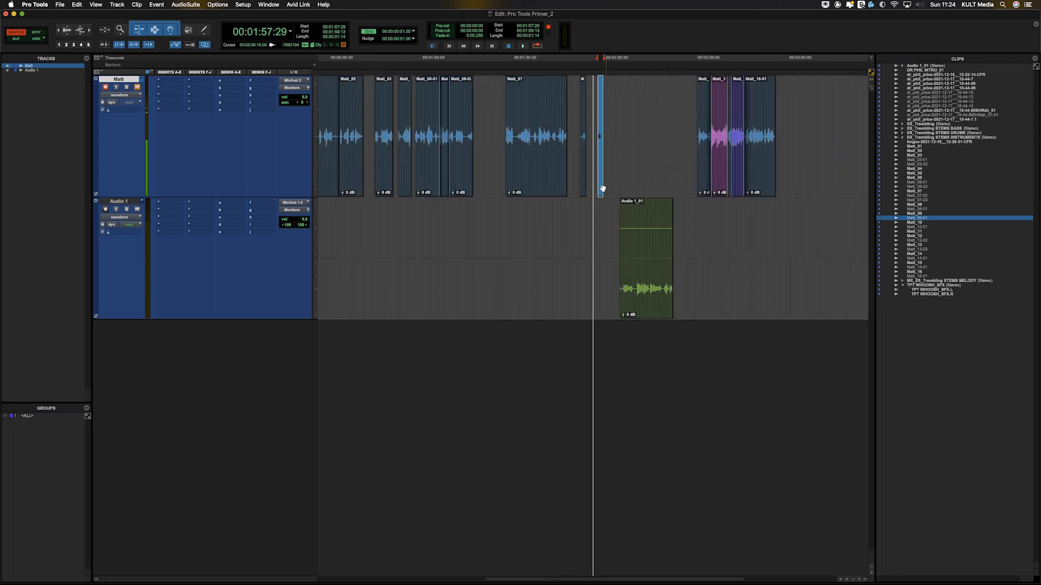
drag(603, 189, 597, 192)
key(super+z)
- Move clip 07 earlier against the end of clip 06-02 on the upper track and undo the move
click(547, 188)
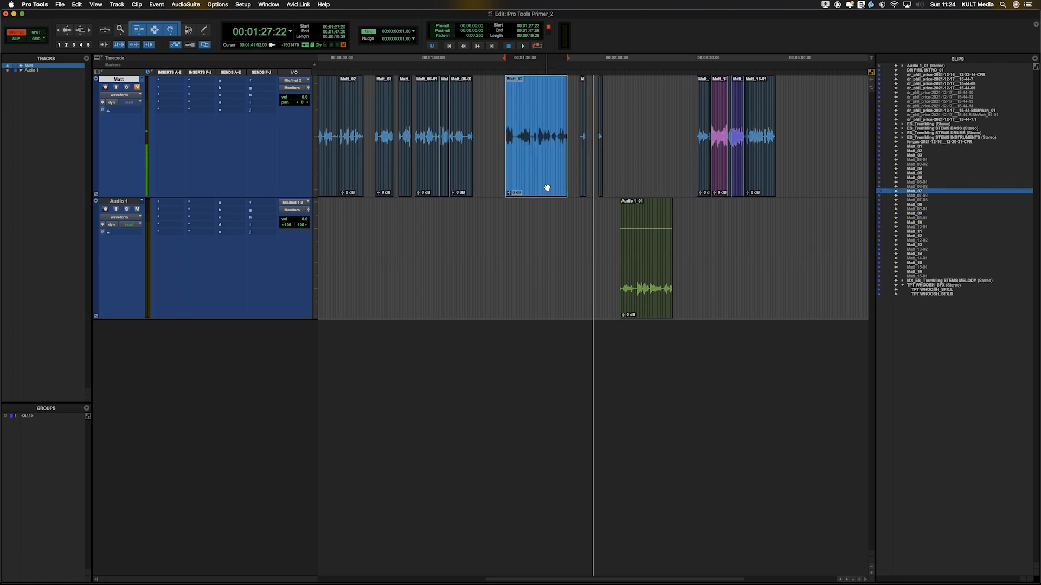
drag(513, 182, 480, 182)
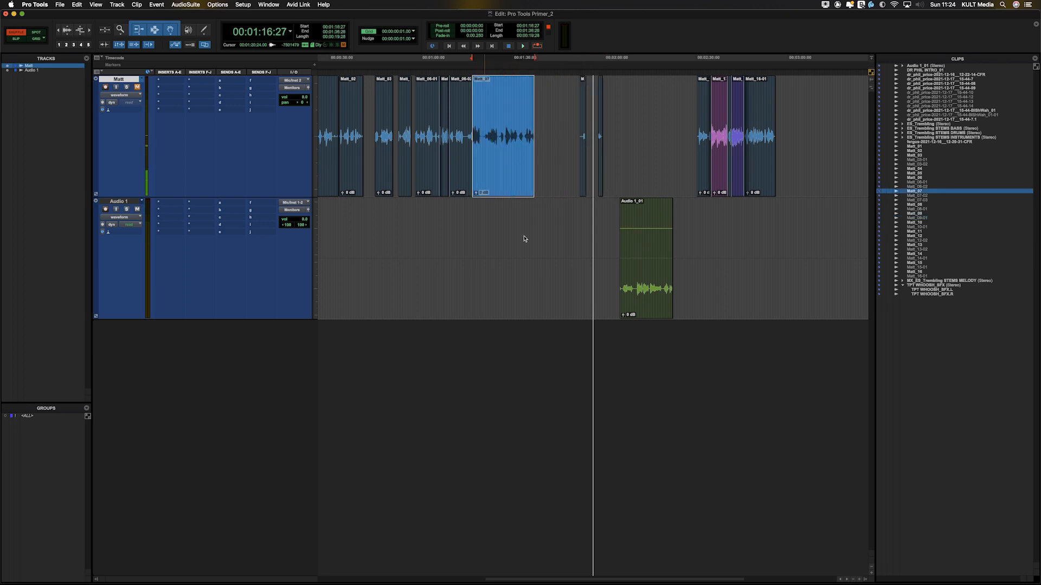
key(super+z)
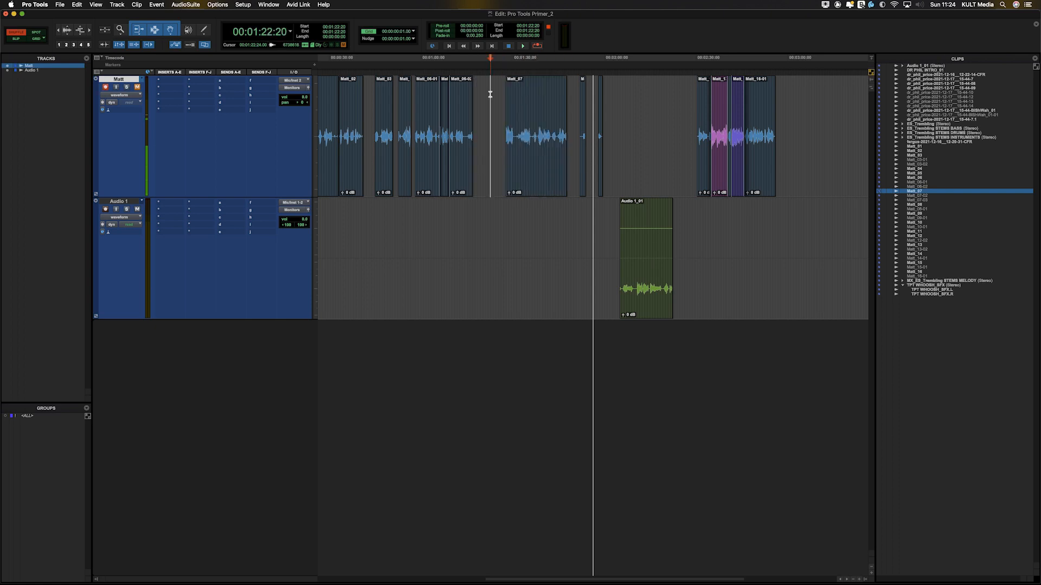
- Delete the empty gap before clip 07 and the gap after clip 02 on the upper track in Shuffle mode
double_click(486, 92)
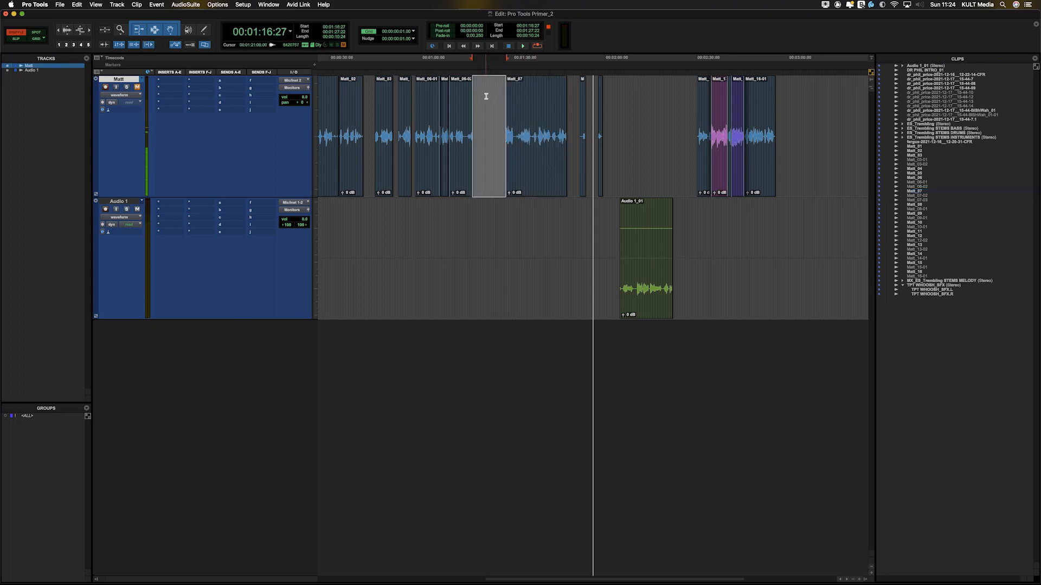
key(BackSpace)
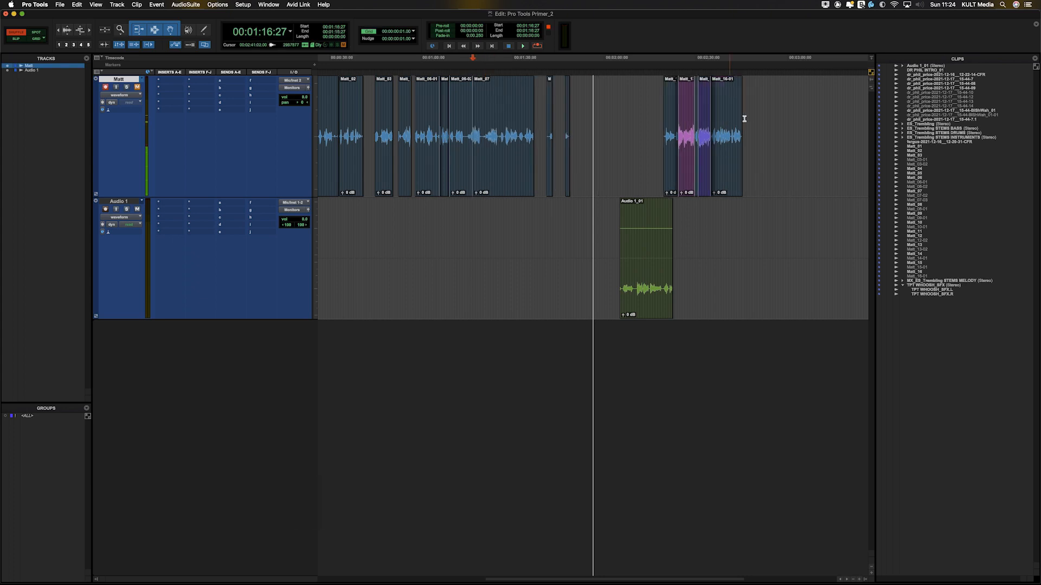
double_click(368, 101)
key(BackSpace)
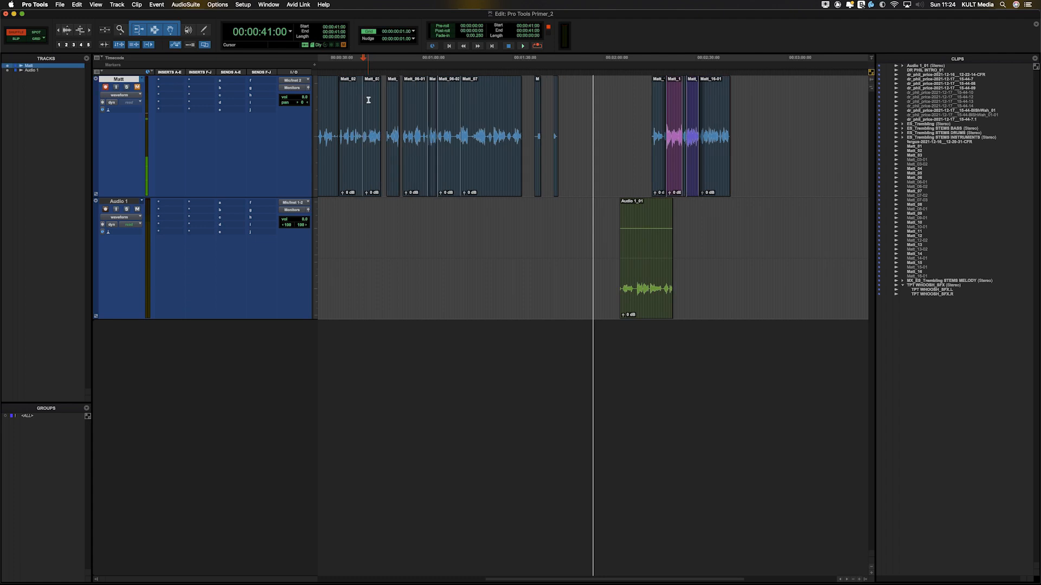
- Delete the whole empty gap between the last short clip and the group containing the pink and purple clips
scroll(368, 100, right, 5)
scroll(374, 99, left, 6)
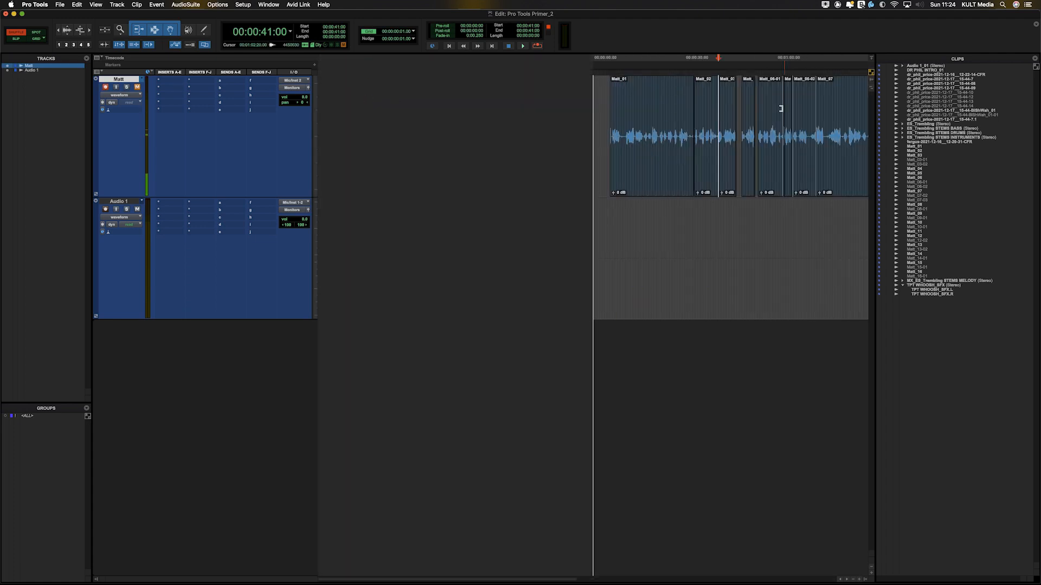
scroll(775, 105, left, 4)
drag(774, 103, 806, 99)
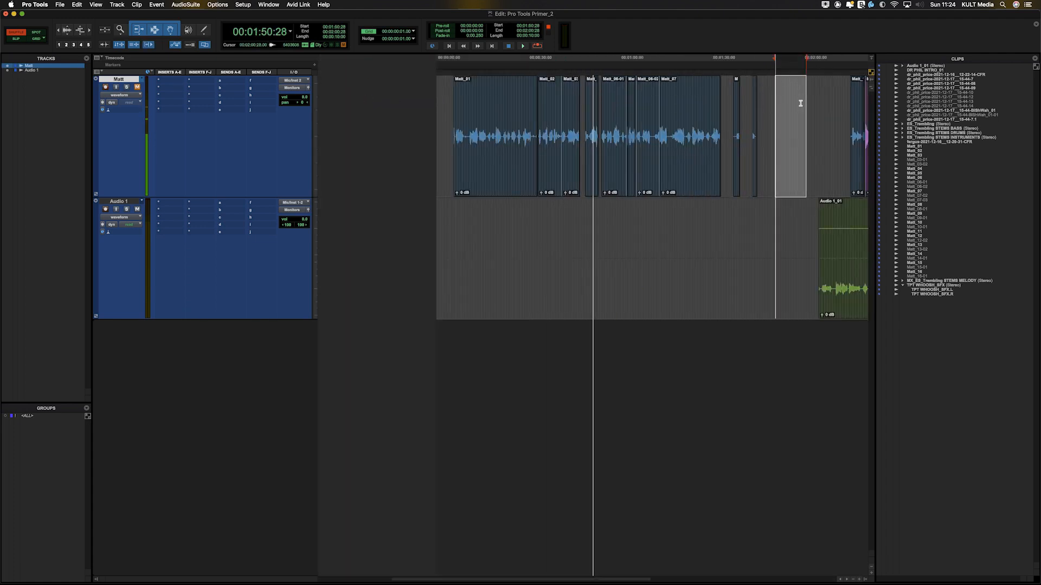
double_click(800, 103)
key(BackSpace)
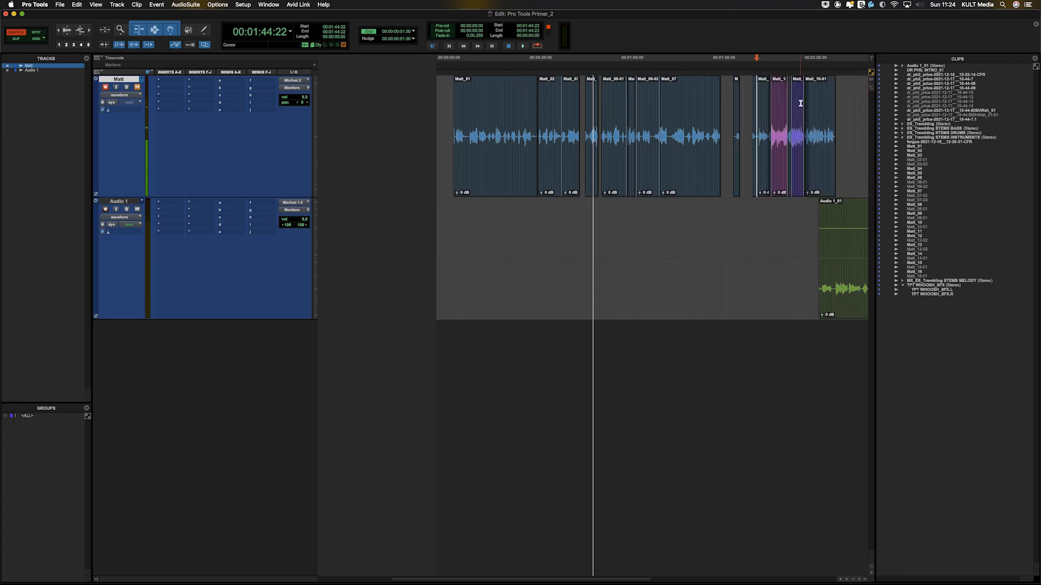
- Examine how the end of the closed-up upper track overlaps the Audio 1_01 clip
scroll(686, 133, left, 4)
scroll(651, 126, right, 10)
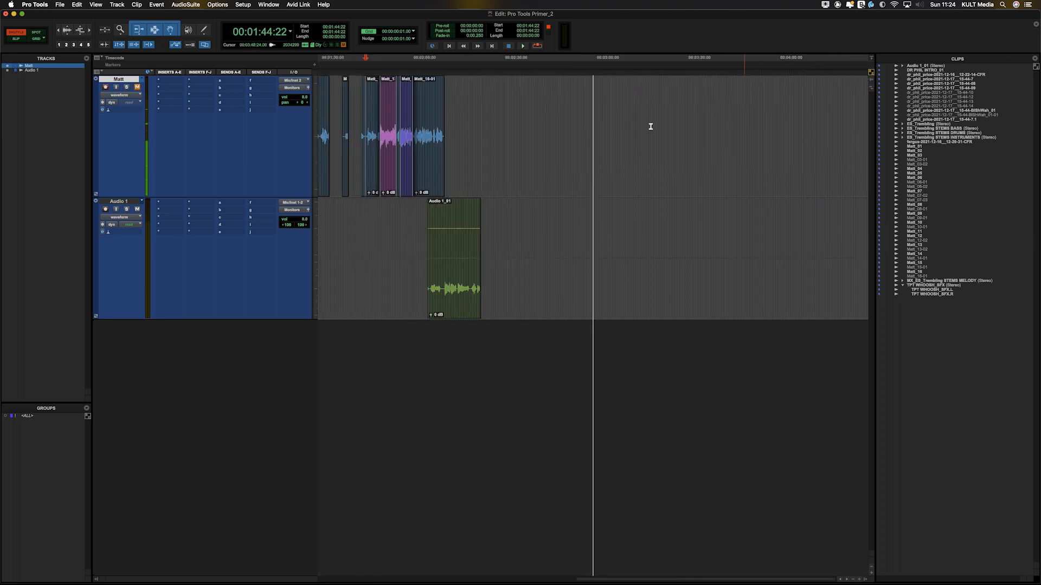
scroll(651, 126, left, 10)
scroll(651, 126, right, 5)
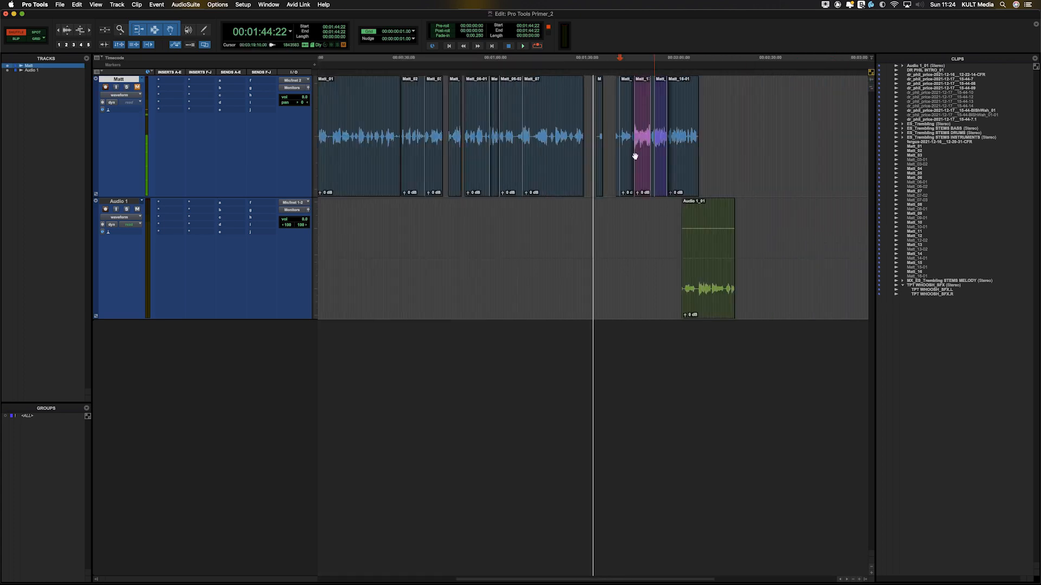
click(716, 252)
click(708, 296)
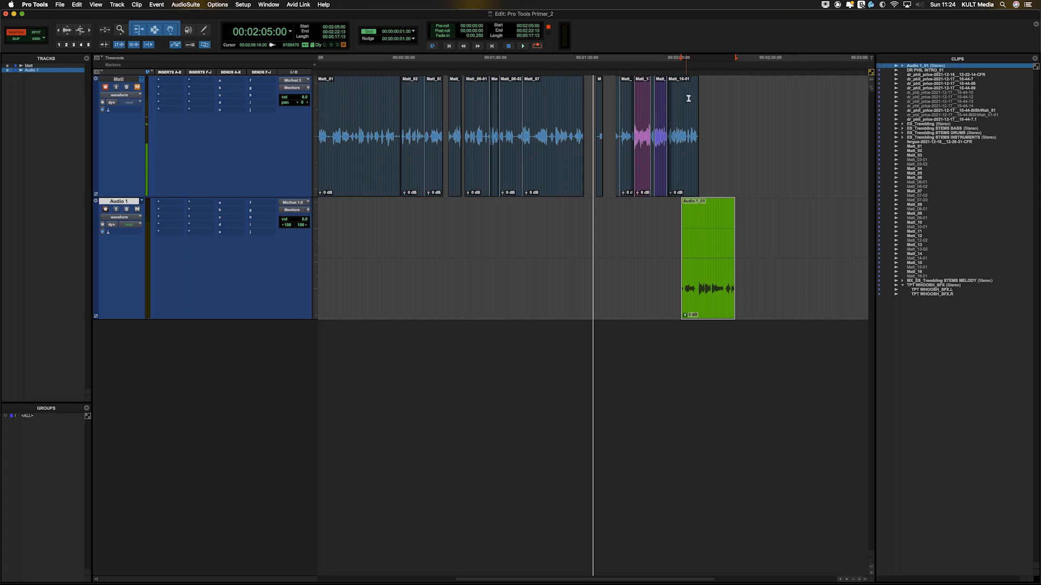
drag(686, 99, 703, 107)
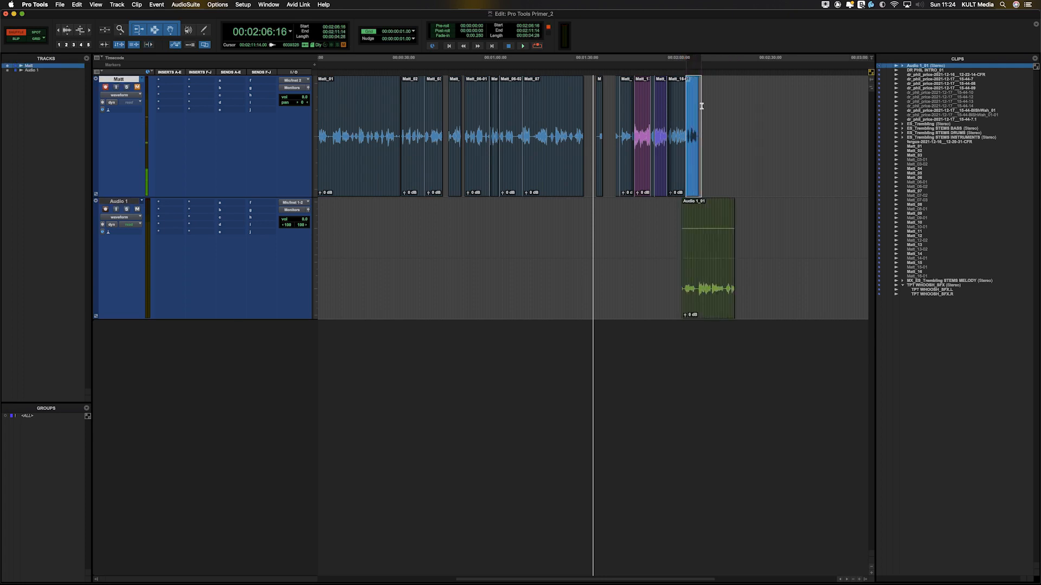
- Delete the gap after clip 07 on the upper track, undo it, and delete the gap across both tracks
double_click(593, 118)
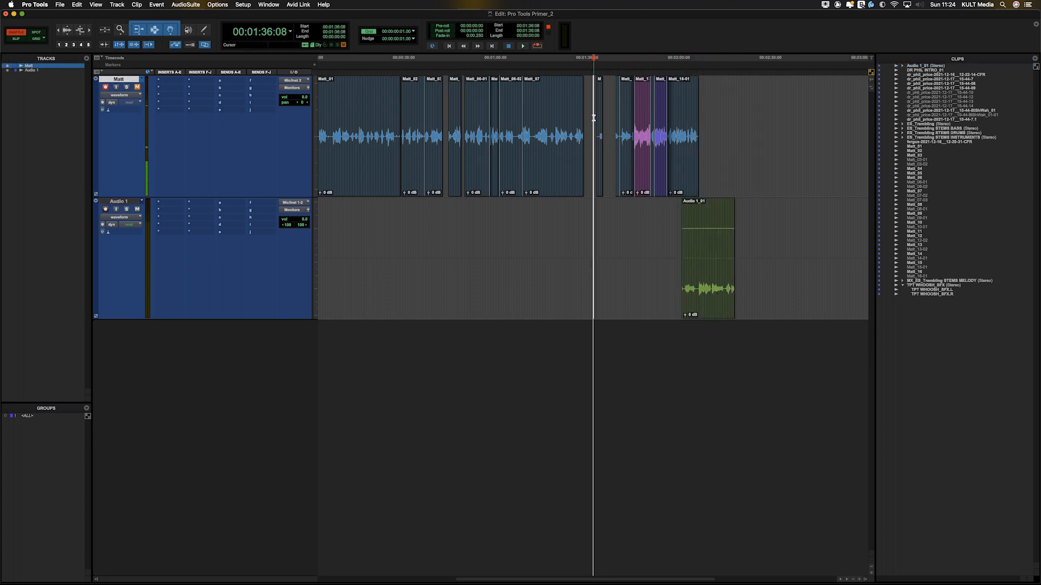
key(Delete)
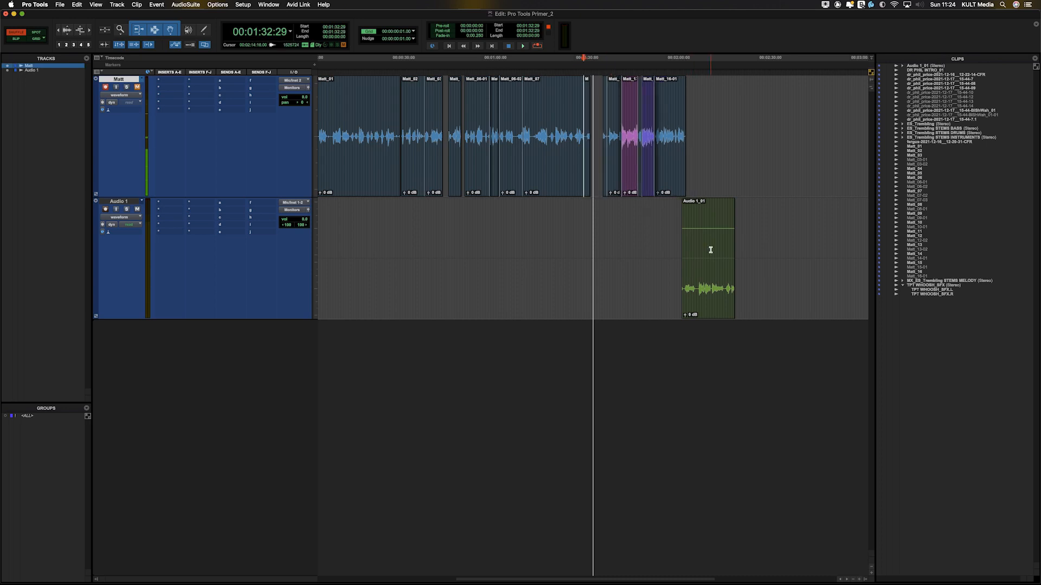
key(super+z)
key(shift+semicolon)
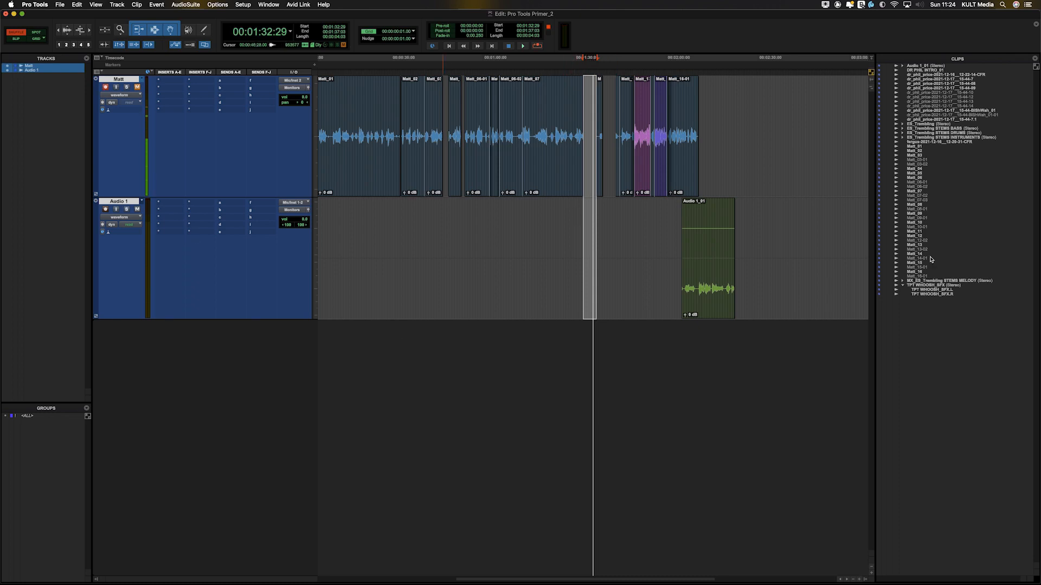
key(Delete)
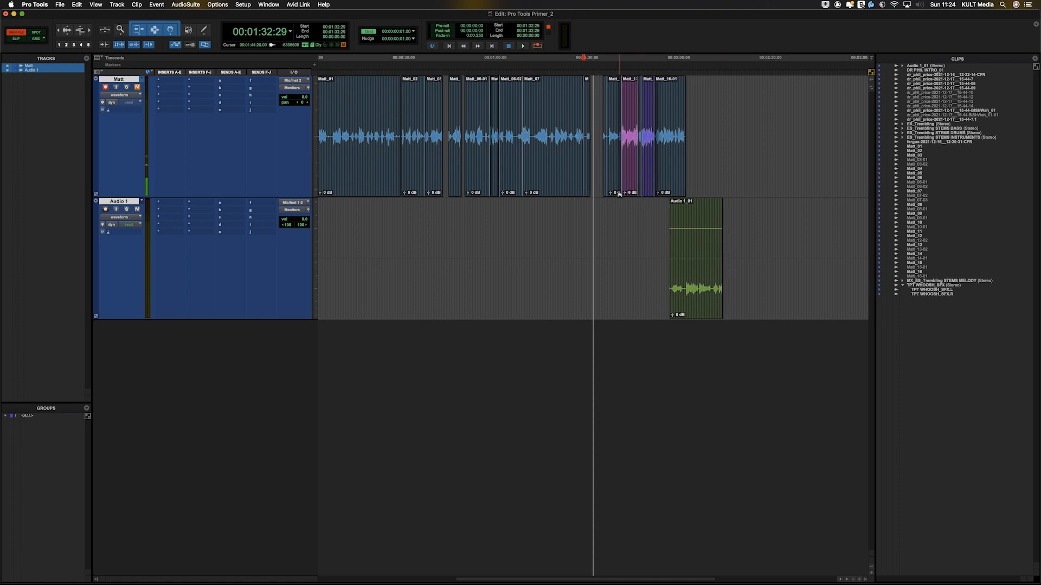
- Try to move the first clip on the upper track in Shuffle mode, and clear the selection
click(557, 187)
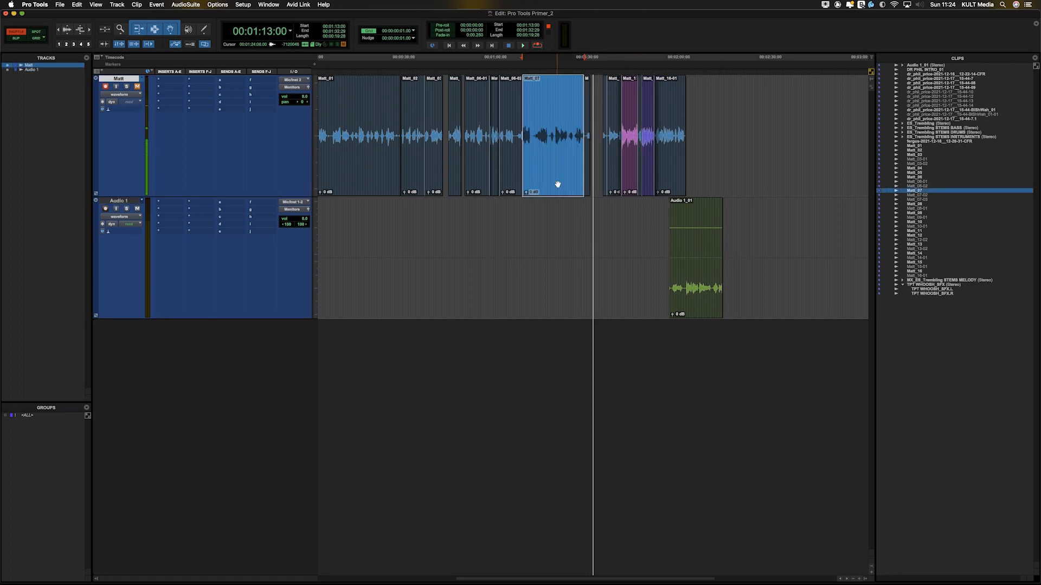
scroll(546, 184, right, 5)
scroll(503, 186, left, 10)
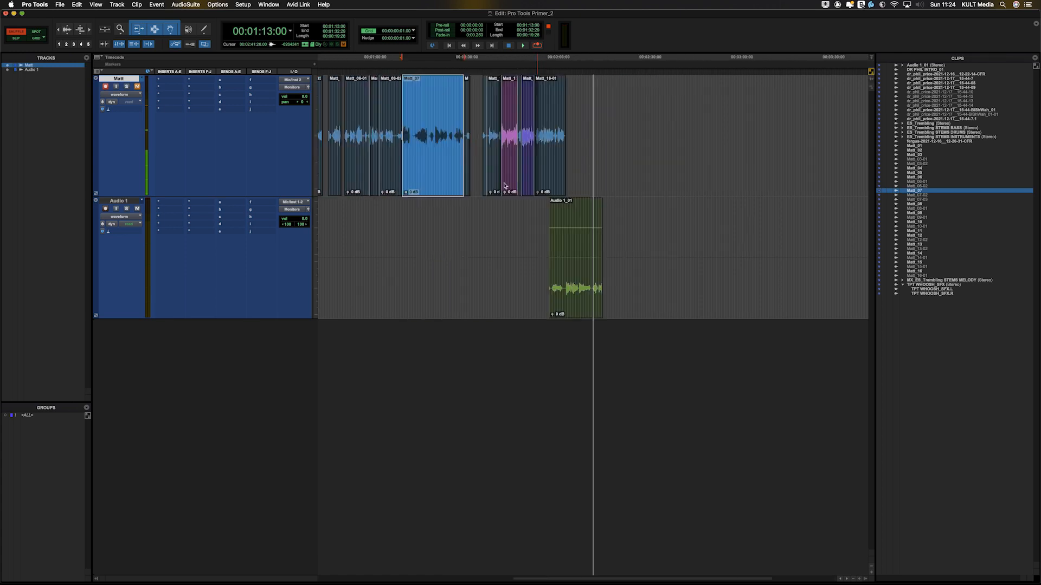
mouse_move(646, 168)
mouse_down()
mouse_move(643, 179)
mouse_move(581, 169)
mouse_move(645, 151)
mouse_up()
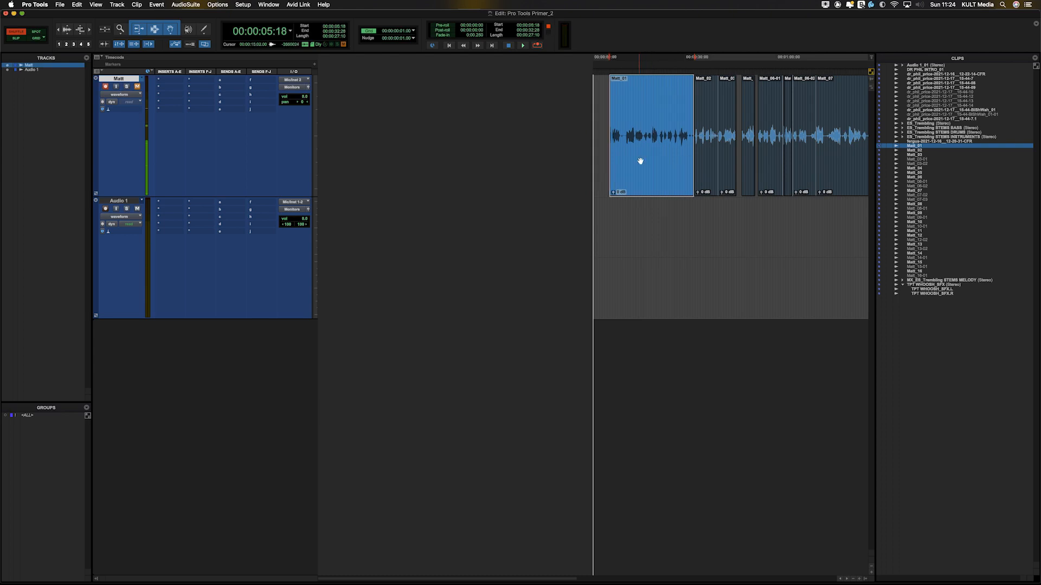
click(779, 358)
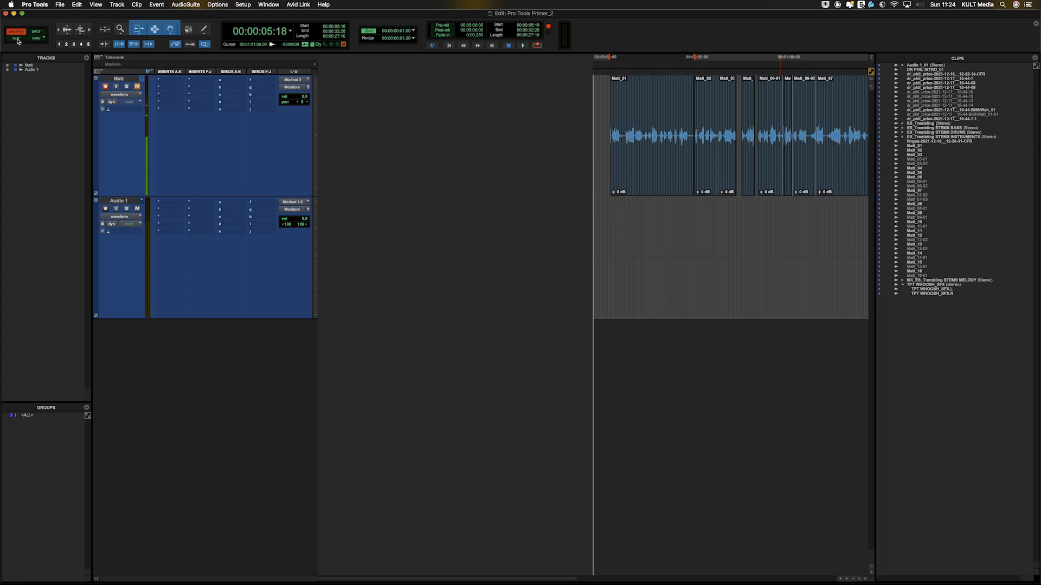
- Switch to Slip edit mode and move the first clip freely, placing it just before clip 02 with a small gap
click(17, 39)
click(663, 191)
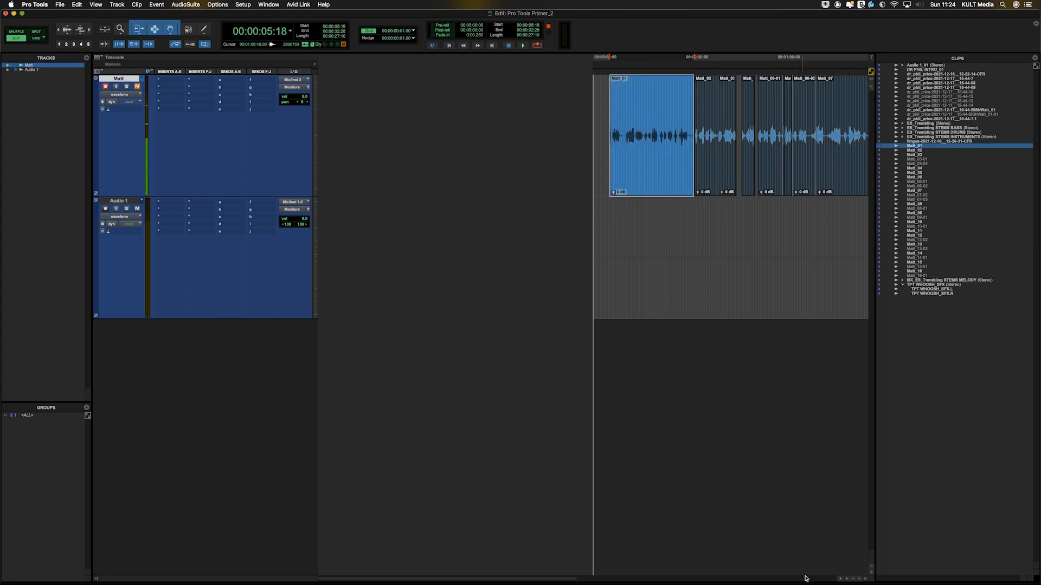
click(805, 579)
drag(440, 175, 463, 176)
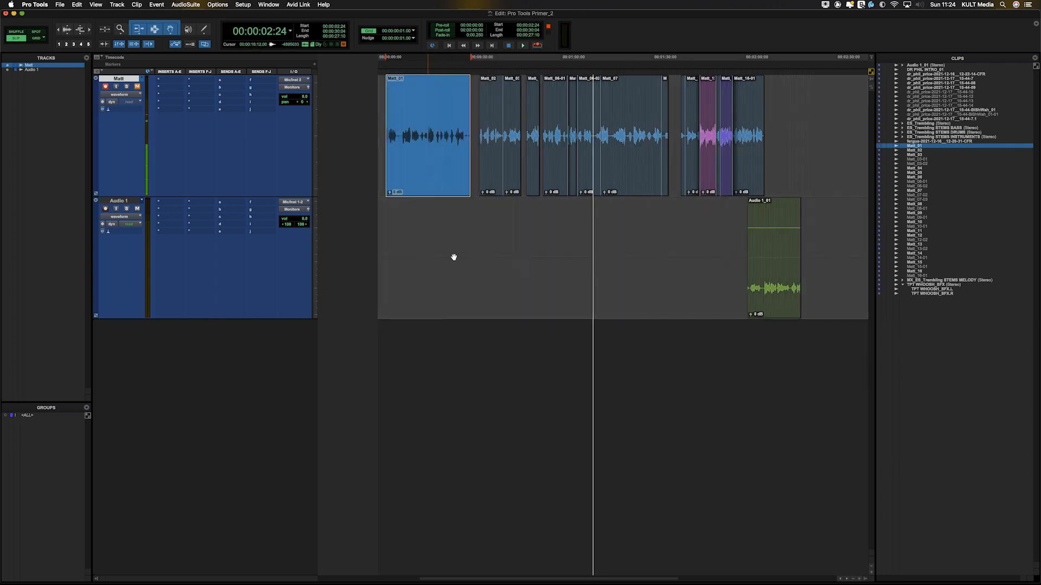
drag(454, 253, 445, 114)
- Move the upper track's last clip and the purple clip later, and move Audio 1_01 earlier to 00:01:19:24
click(760, 193)
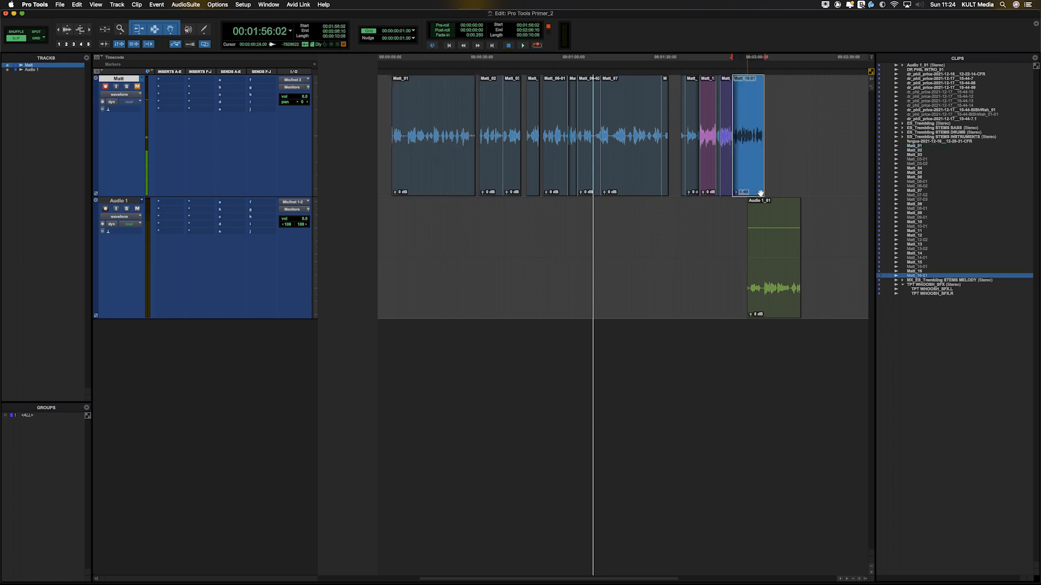
drag(744, 184, 826, 185)
drag(726, 190, 770, 191)
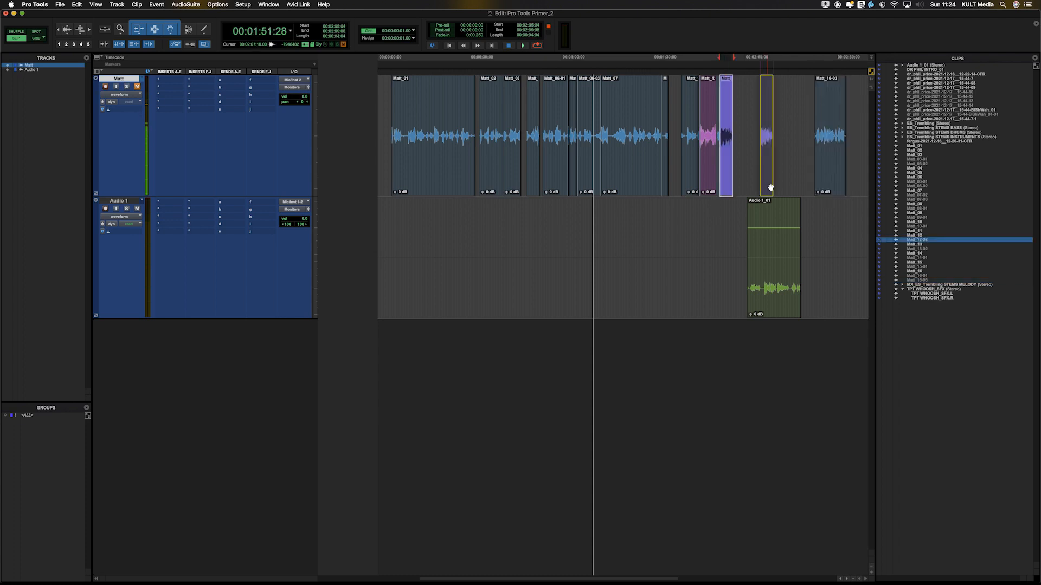
drag(748, 283, 624, 284)
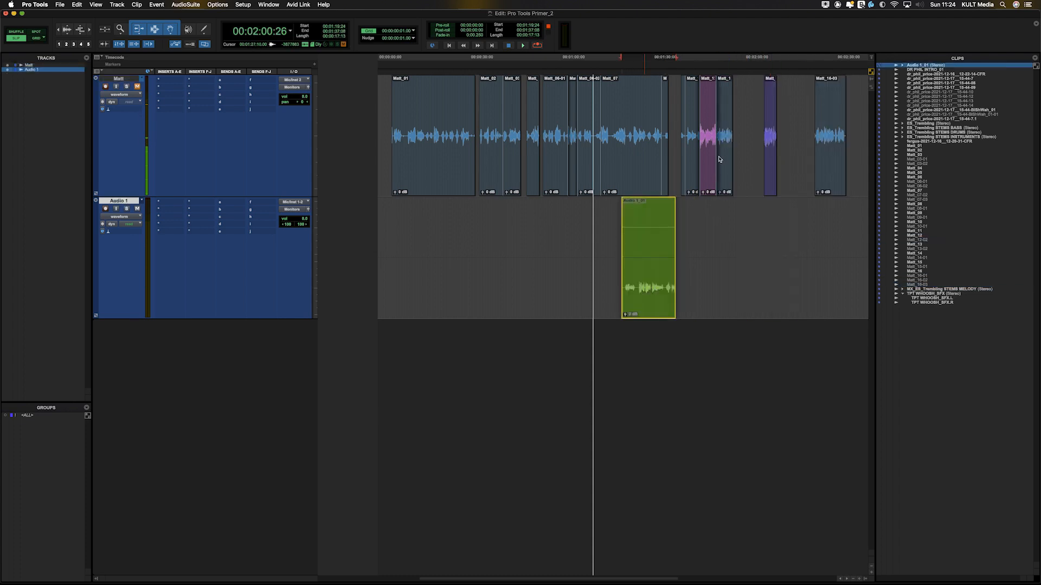
- Move the blue clip directly after the pink one later to 00:02:00:19, next to the violet clip
click(724, 170)
drag(756, 172, 756, 170)
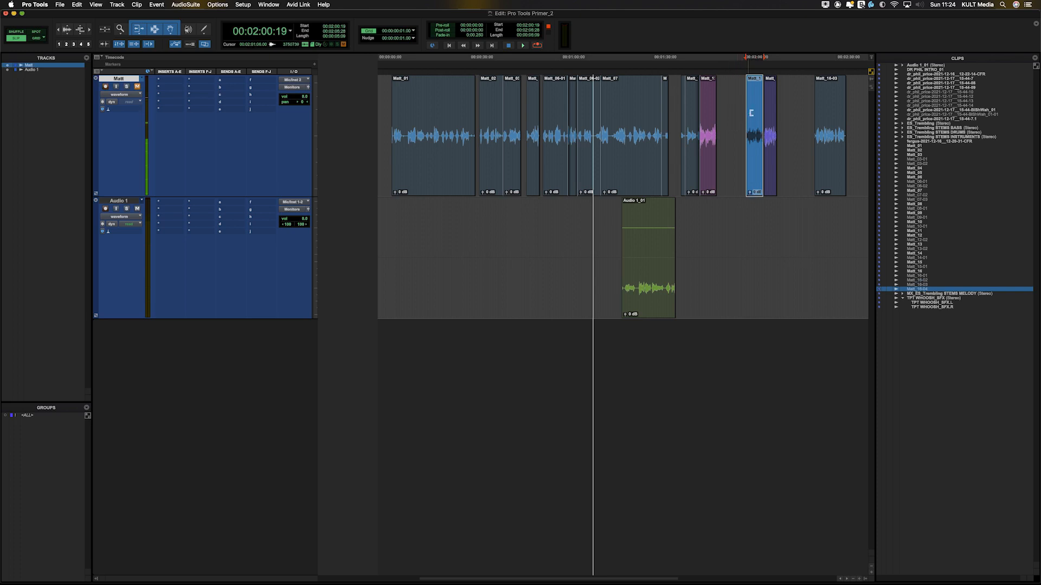
- Delete the moved blue clip in Slip mode and undo it, and do the same with the pink clip
key(Delete)
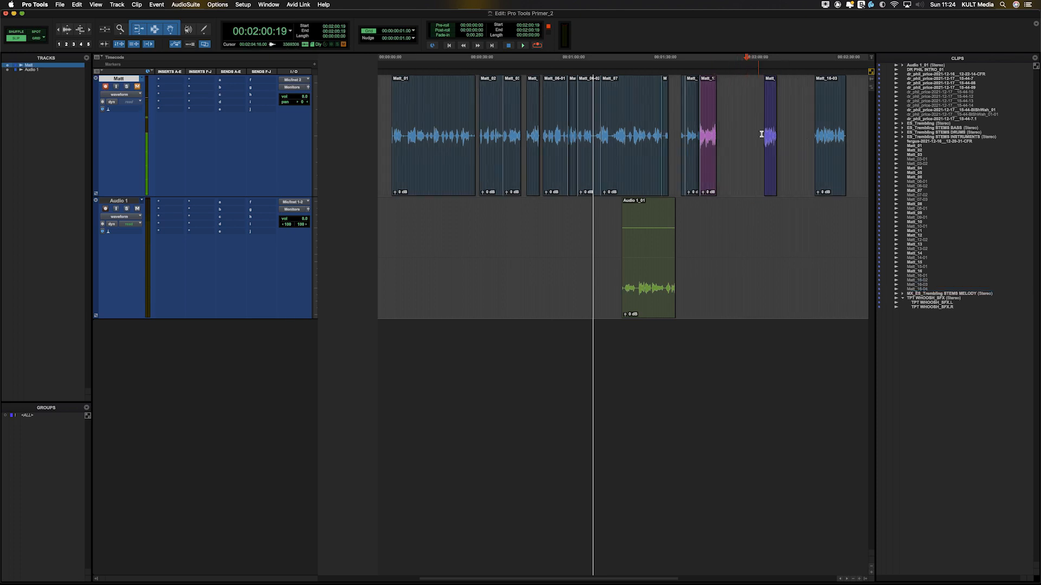
key(super+z)
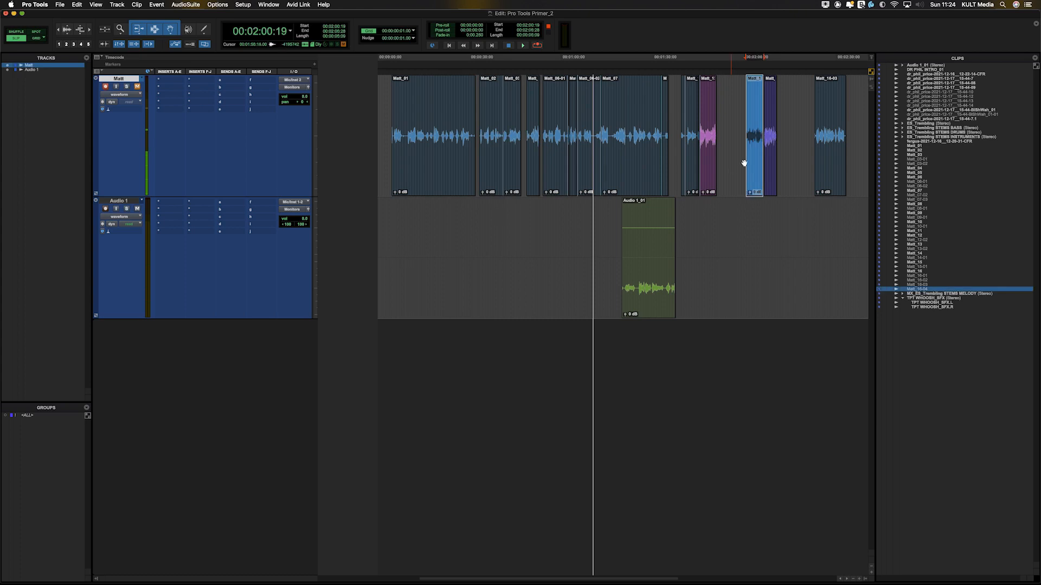
click(699, 170)
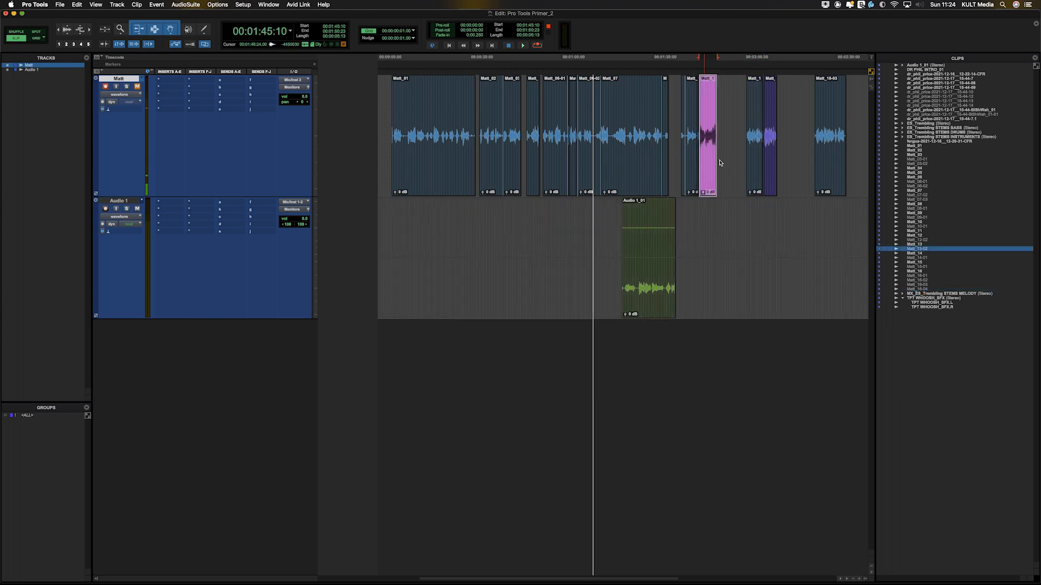
key(Delete)
key(super+z)
- Shift the upper track's last clip earlier, and use Spot mode to set its start to 00:02:30:00
drag(826, 170, 799, 164)
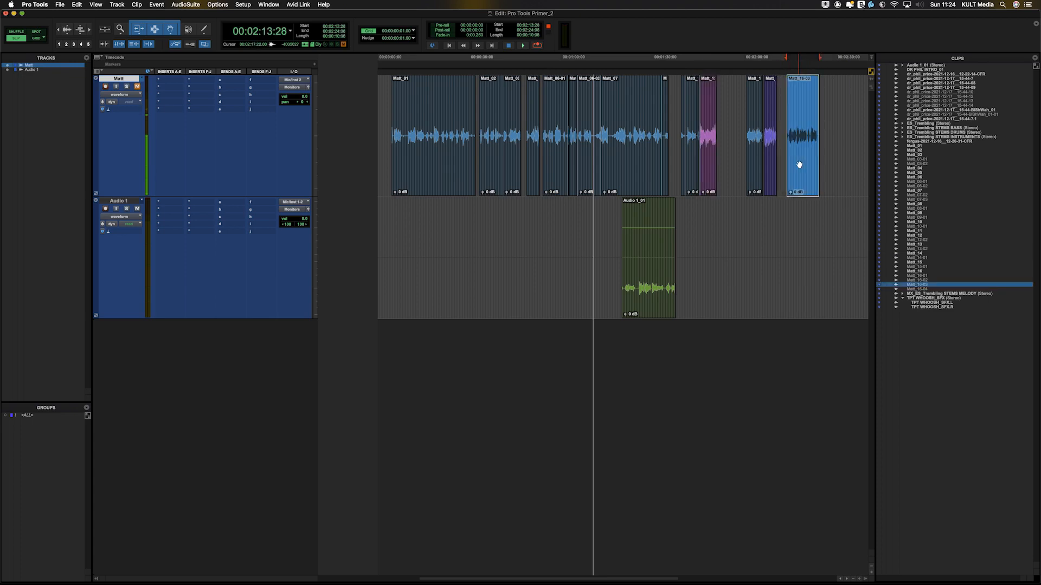
key(F3)
click(799, 173)
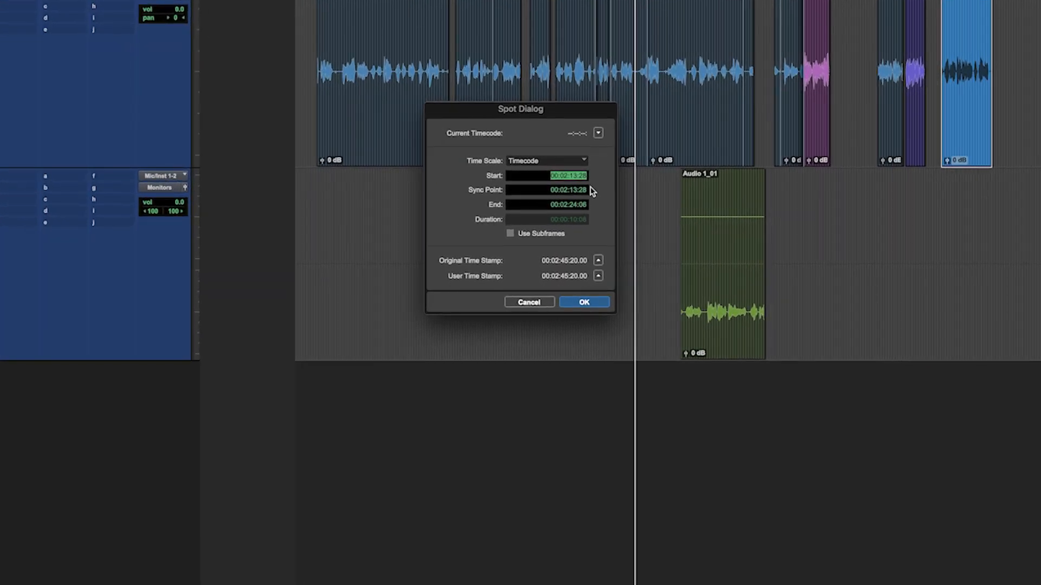
click(573, 176)
key(Return)
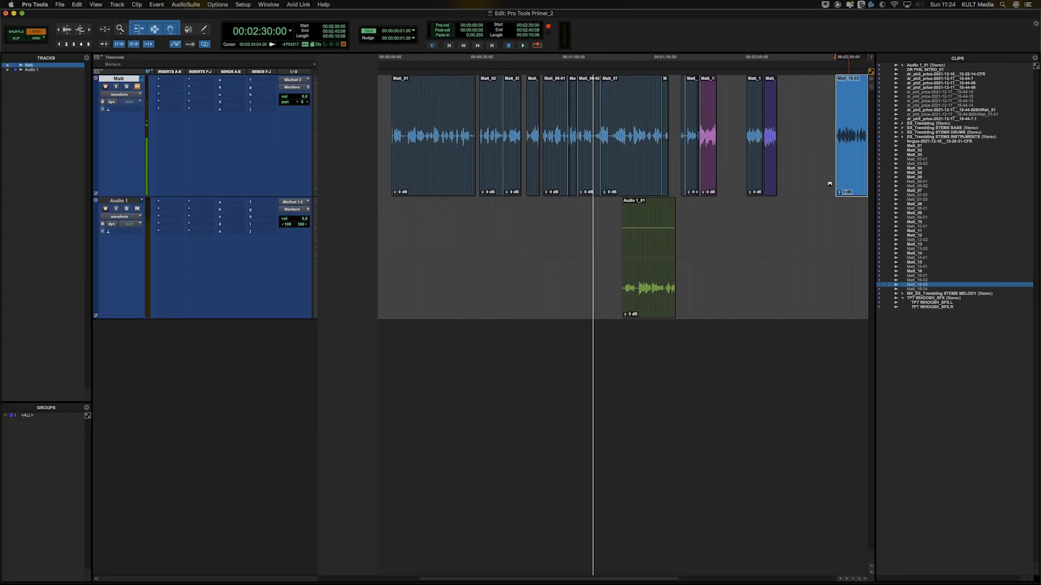
- Check the Spot Dialog settings for Audio 1_01 and accept them without changes
click(660, 297)
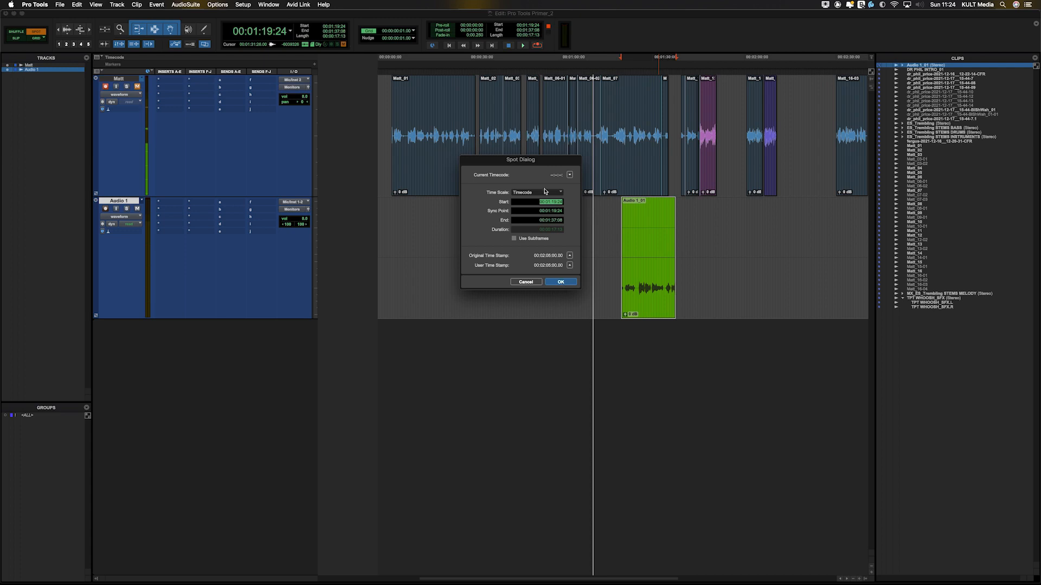
key(Return)
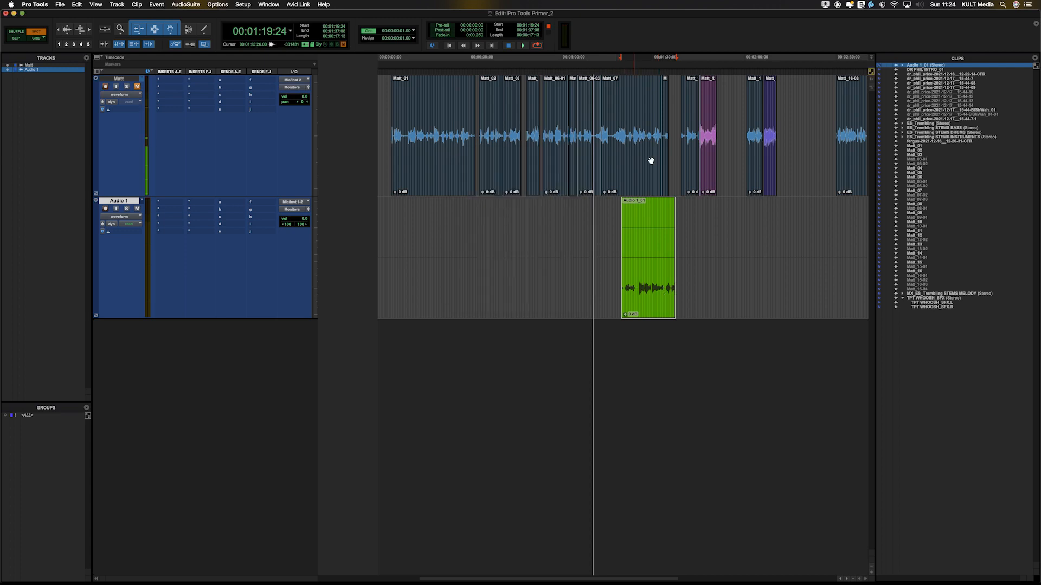
- In Slip mode, place ES_Trembling from the clip list on the Audio 1 track at 00:02:00:24, and delete it
key(F2)
drag(935, 124, 716, 221)
drag(723, 222, 747, 222)
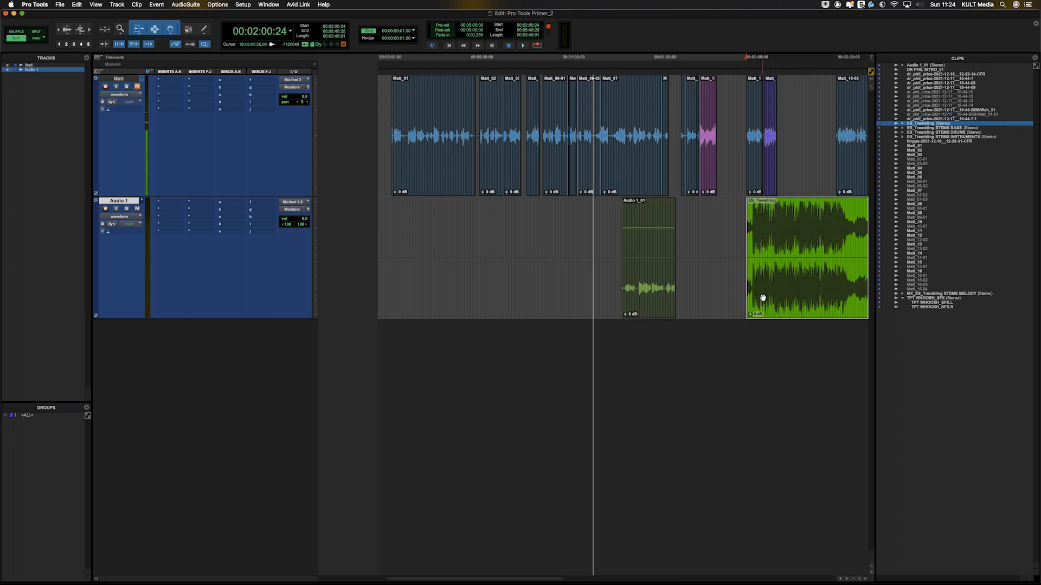
key(Delete)
- In Spot mode, add ES_Trembling from the clip list to Audio 1 with a start of 00:02:00:00, and undo it
key(F3)
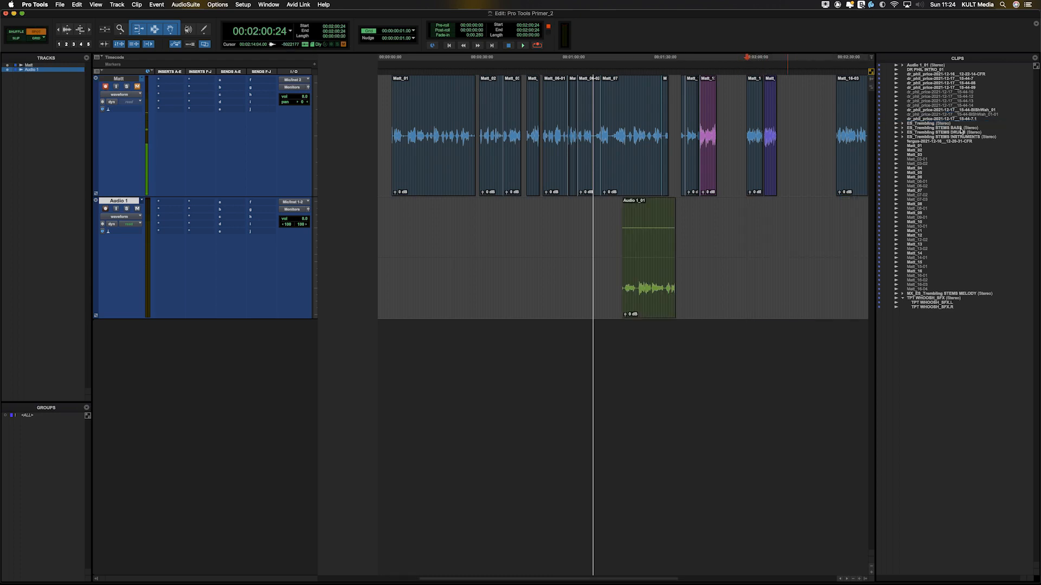
drag(917, 124, 706, 248)
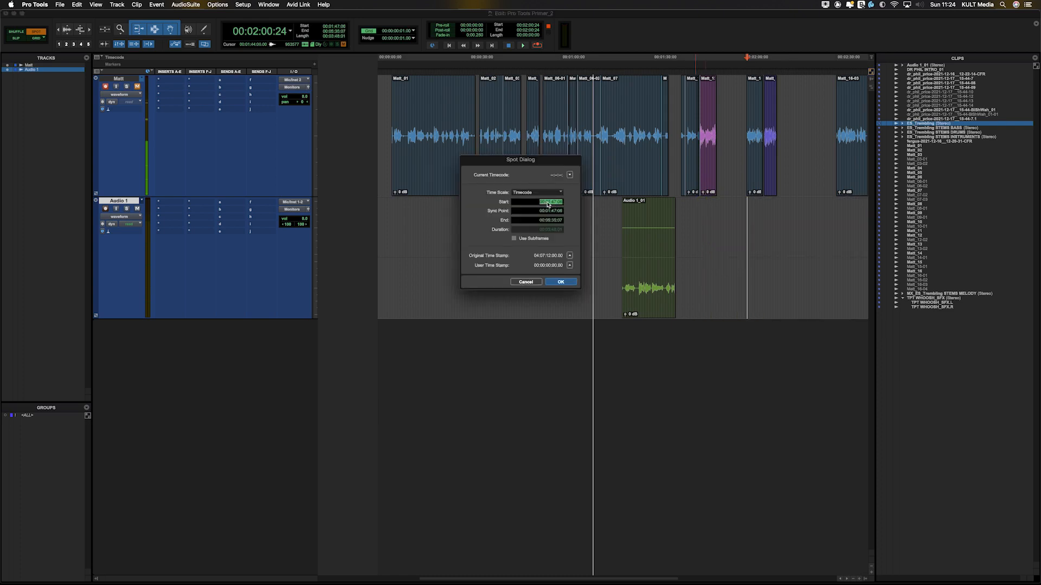
text(200)
key(Return)
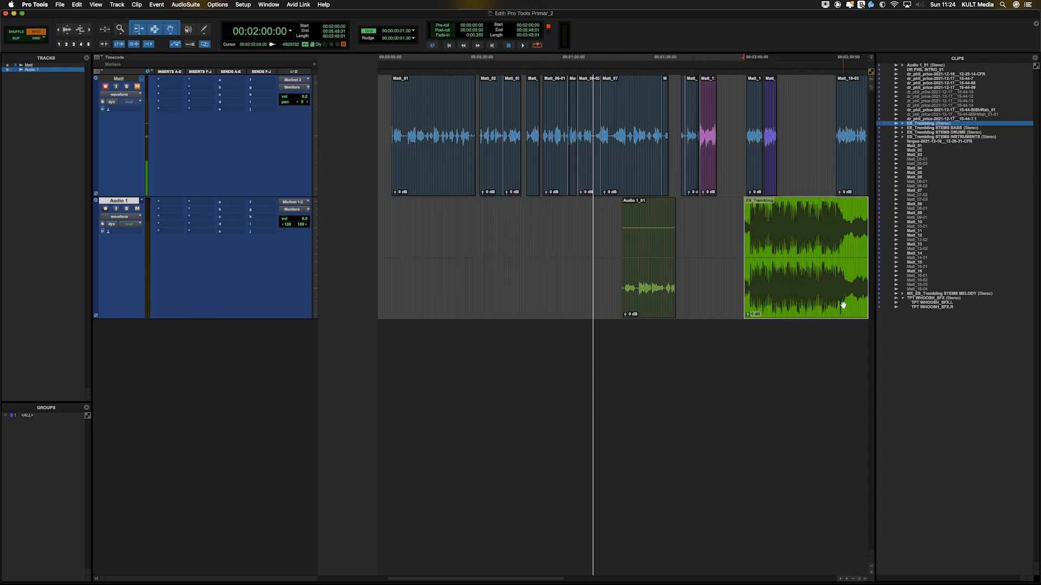
key(super+z)
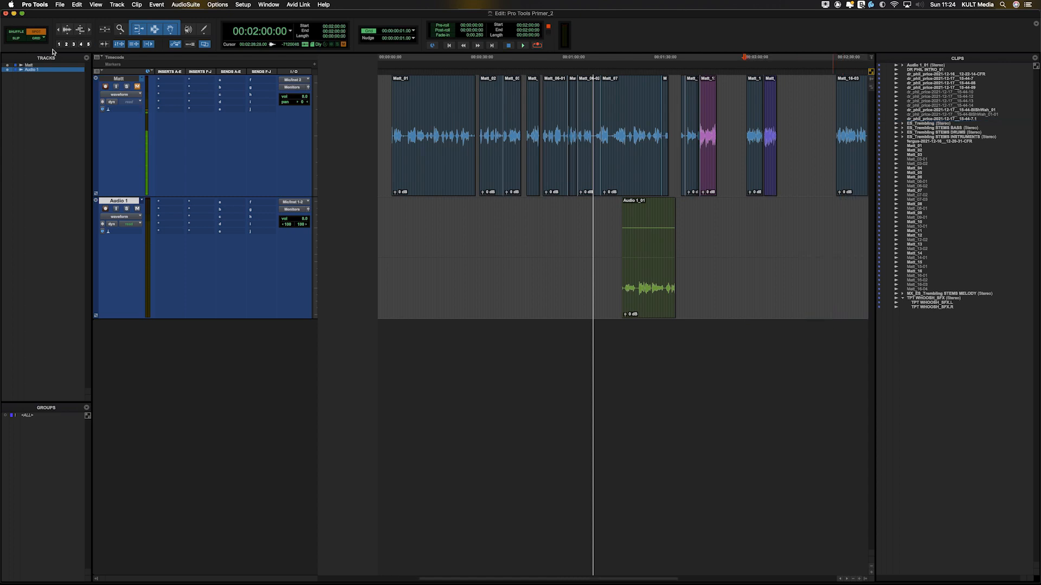
- Switch to Grid edit mode, toggling between Absolute and Relative Grid and ending in Absolute Grid
key(F4)
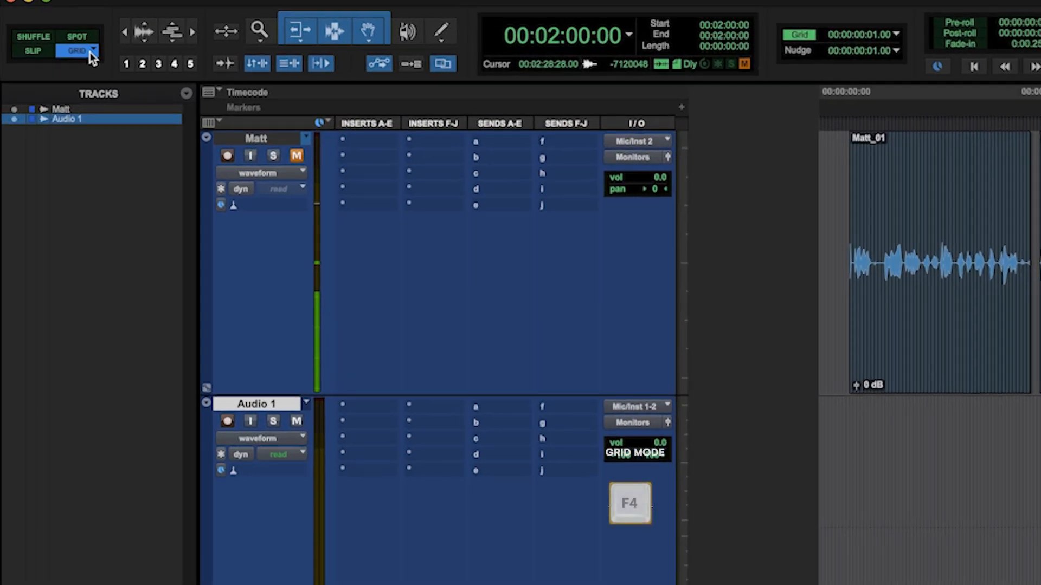
key(F4)
key(F4)
key(F4)
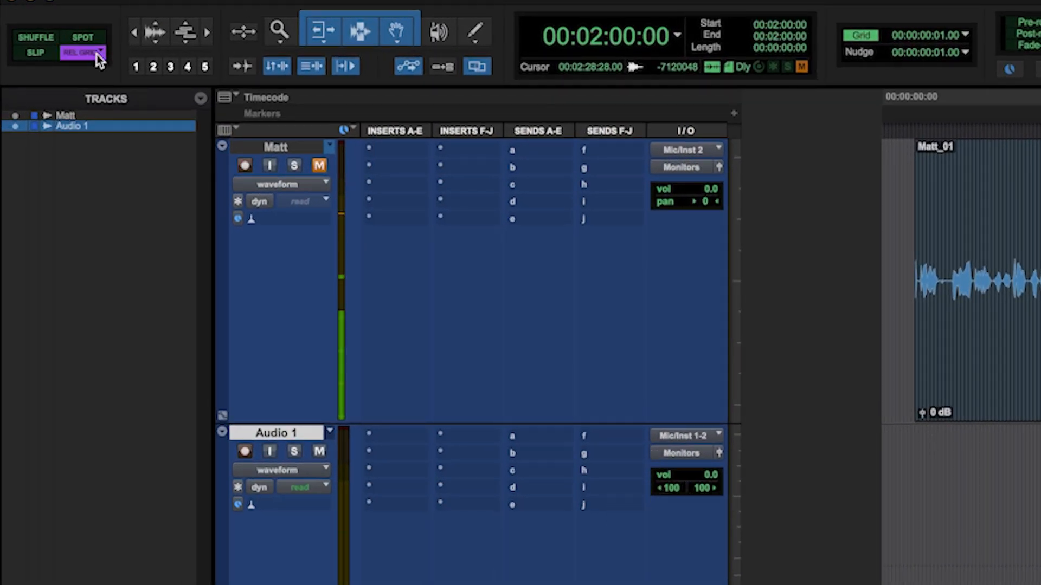
key(F4)
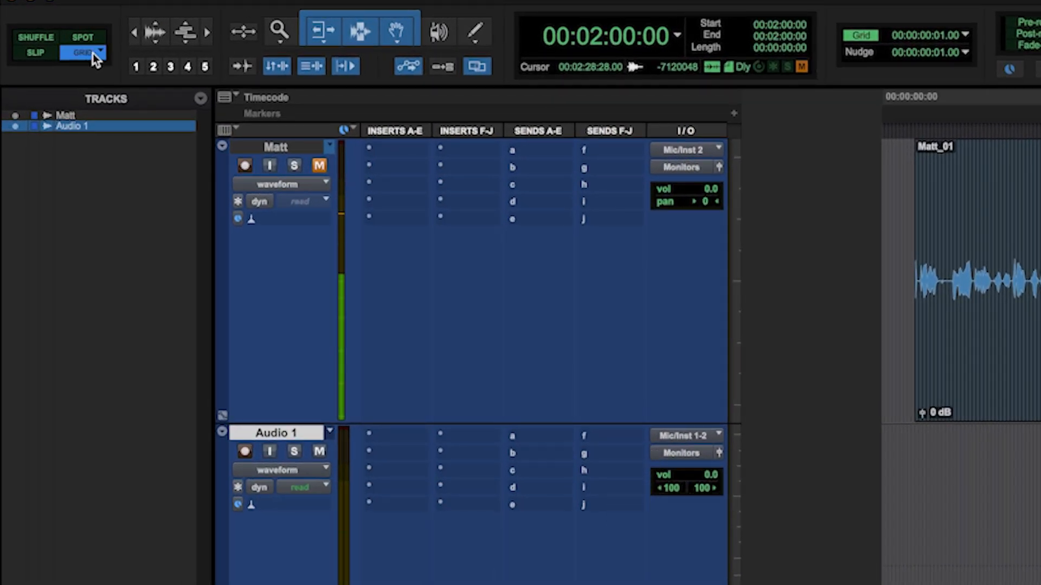
key(F4)
key(F4)
key(F4)
key(F4)
key(F4)
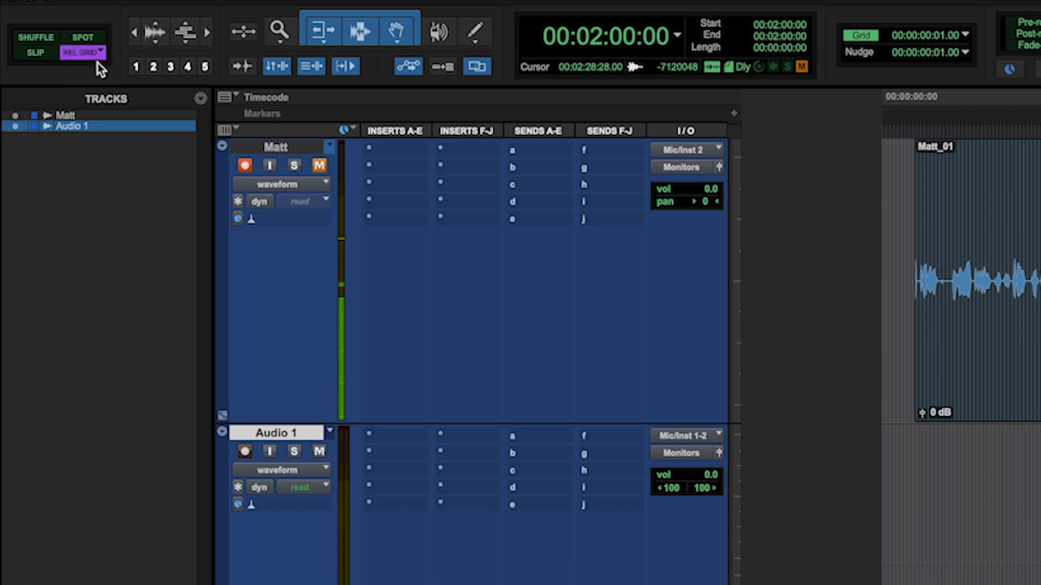
key(F4)
key(F4)
key(F4)
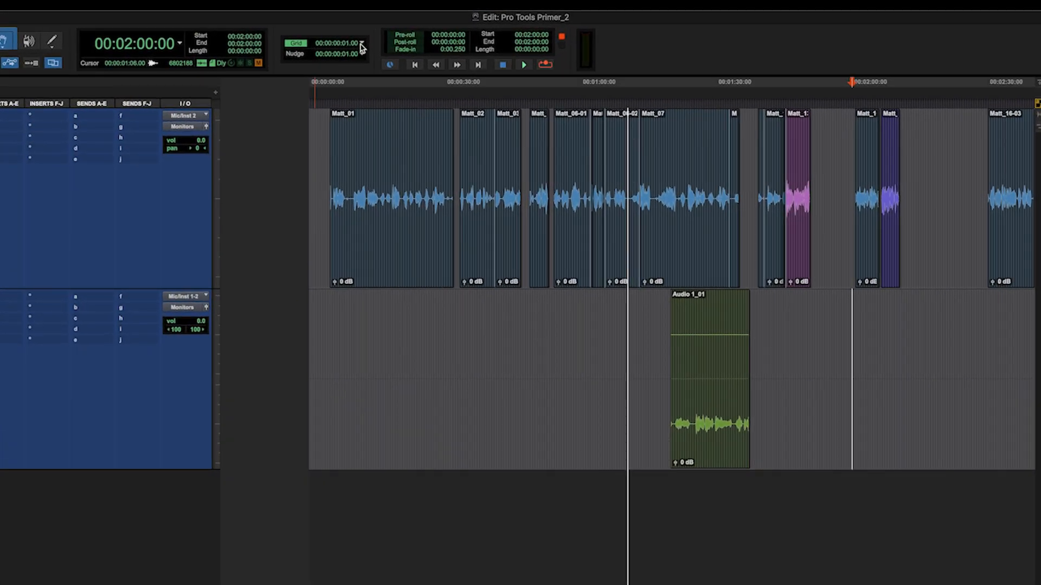
- Check the available grid value options and keep the grid at 1 frame
click(407, 40)
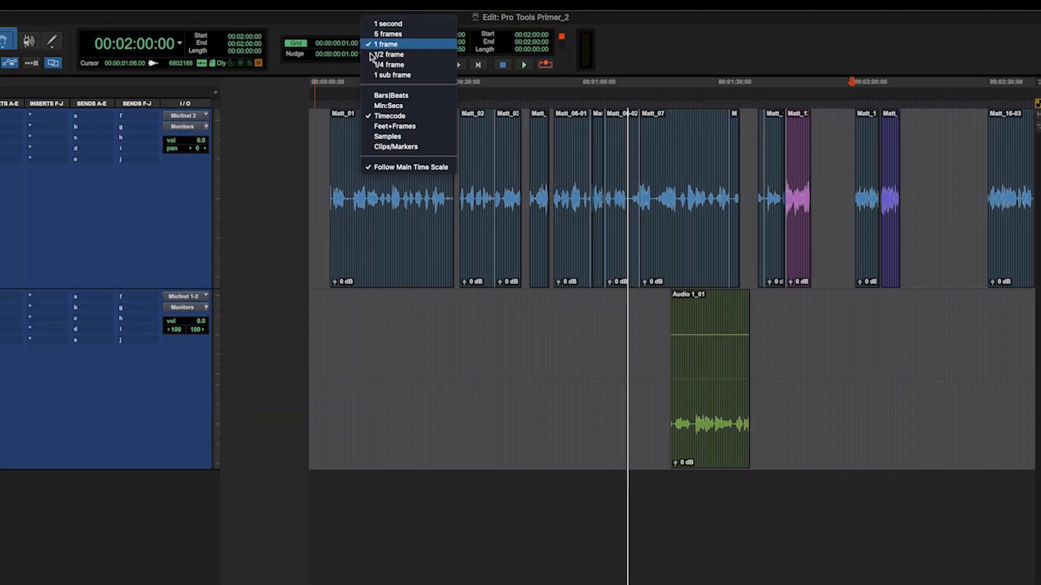
click(588, 353)
- Place the edit cursor at 00:01:03:26 on Audio 1 and examine the one-frame grid lines up close
click(599, 333)
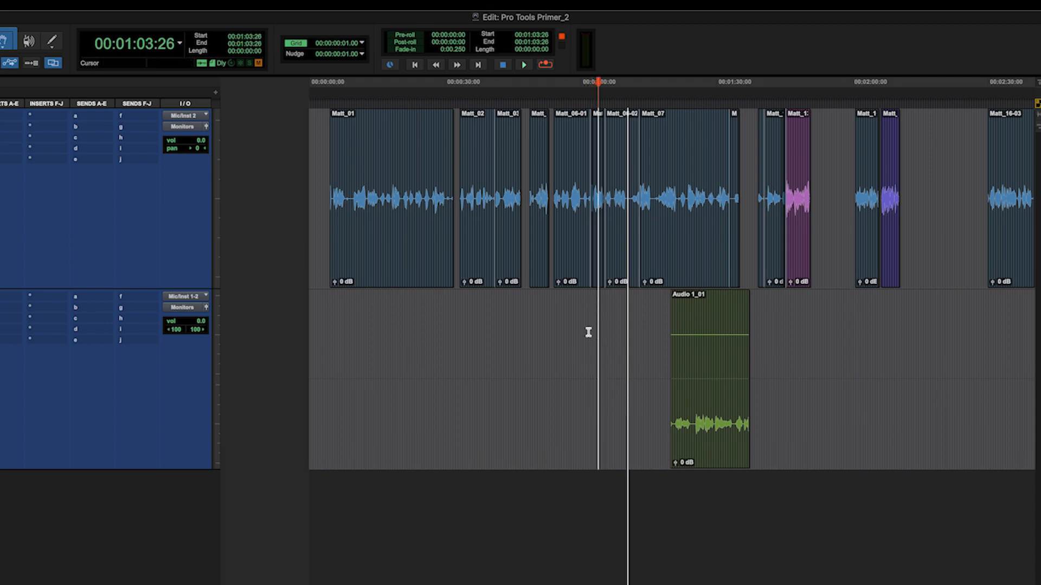
key(t)
key(t)
key(t)
key(t)
key(t)
key(t)
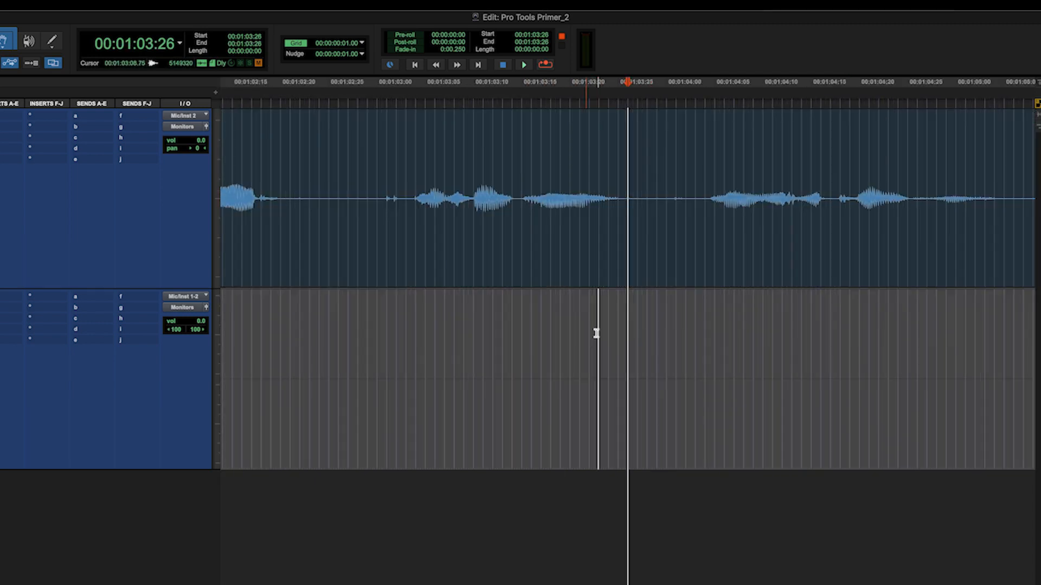
key(t)
key(t)
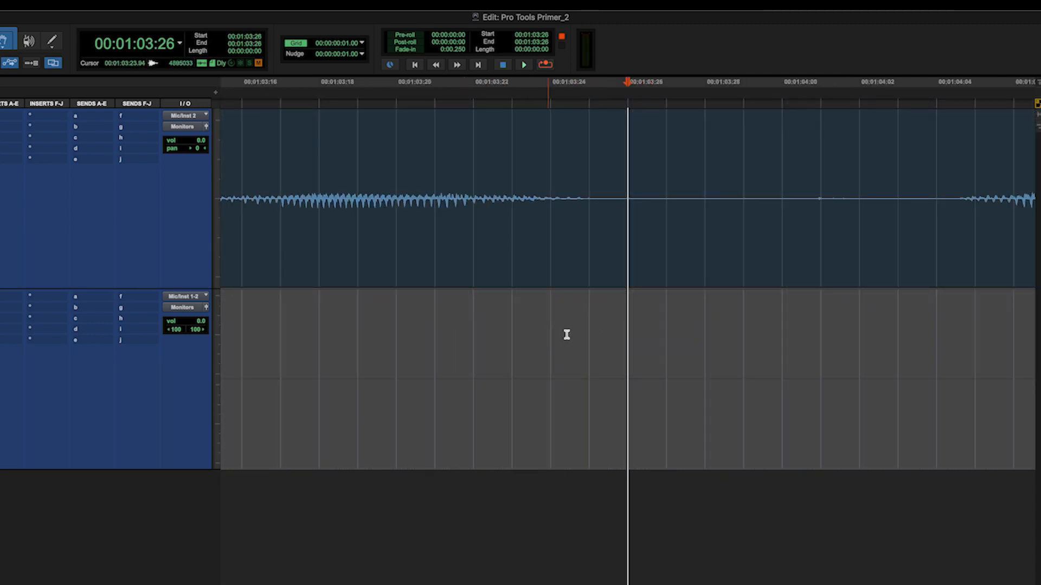
key(r)
key(r)
- Make grid-snapped range selections in the empty part of Audio 1, ending with 00:01:03:11 to 00:01:04:28, and clear the selection
drag(579, 330, 914, 351)
click(908, 340)
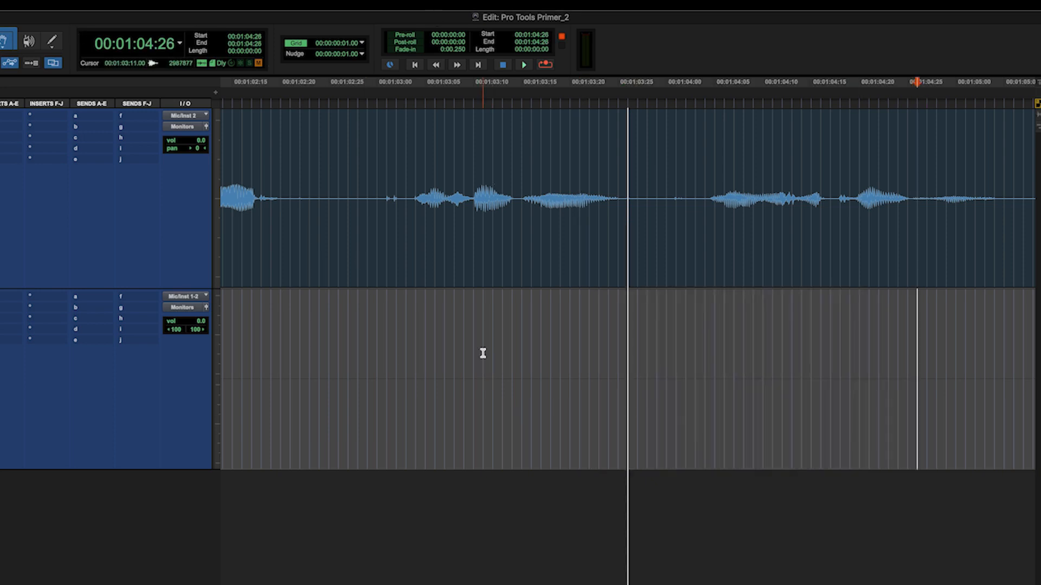
drag(477, 354, 726, 335)
drag(789, 335, 590, 324)
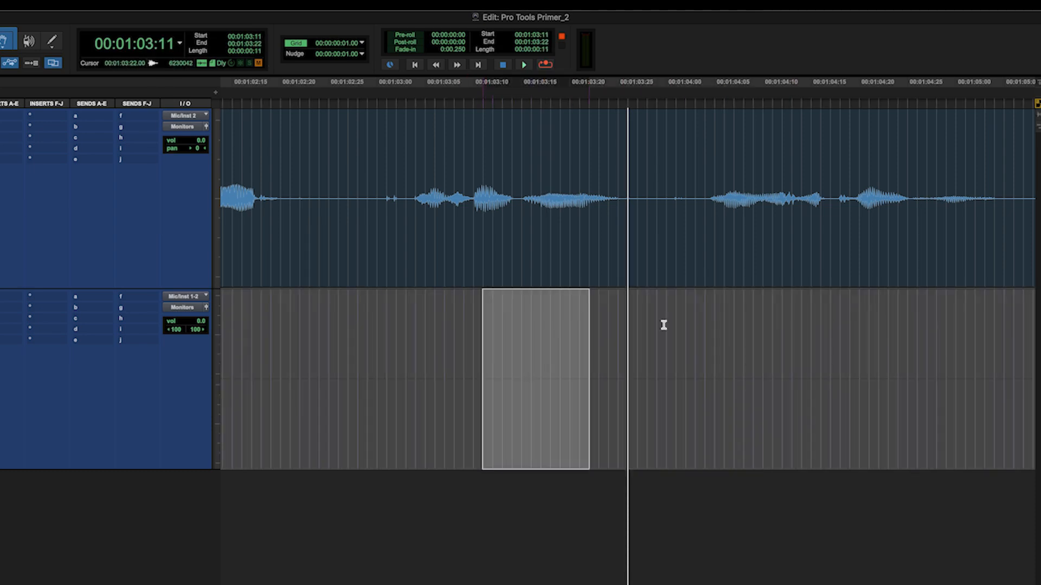
drag(664, 325, 936, 324)
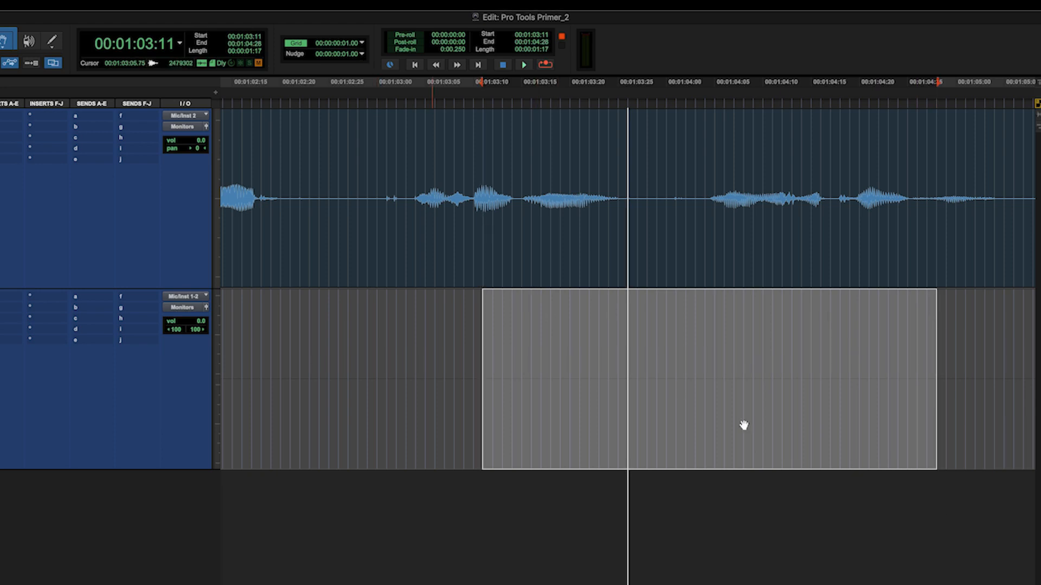
click(681, 390)
- Move Audio 1_01 earlier along the frame grid so that it starts at 00:01:07:04
key(r)
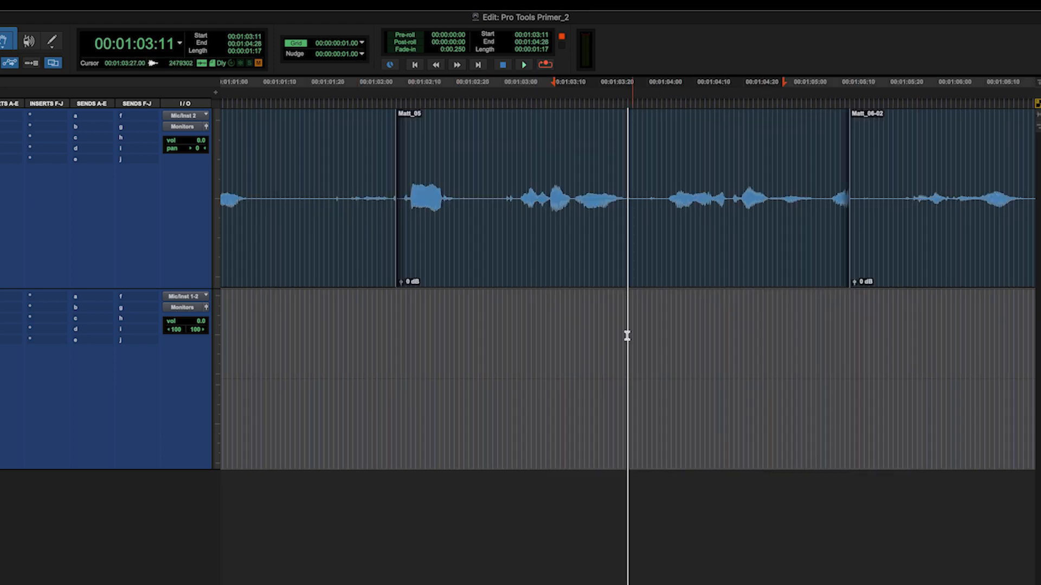
key(r)
key(r)
key(r)
key(r)
key(r)
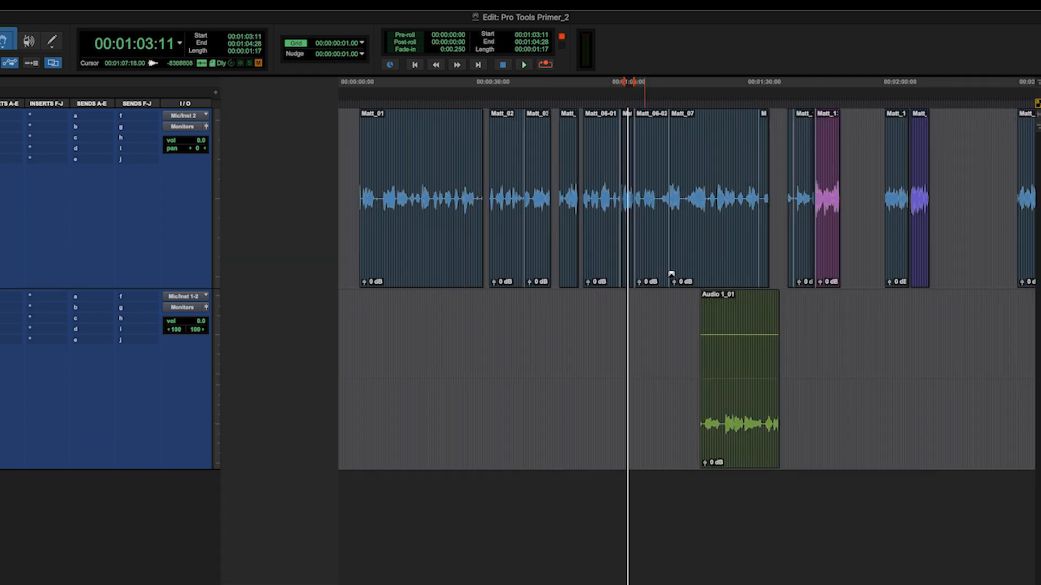
key(t)
key(r)
key(t)
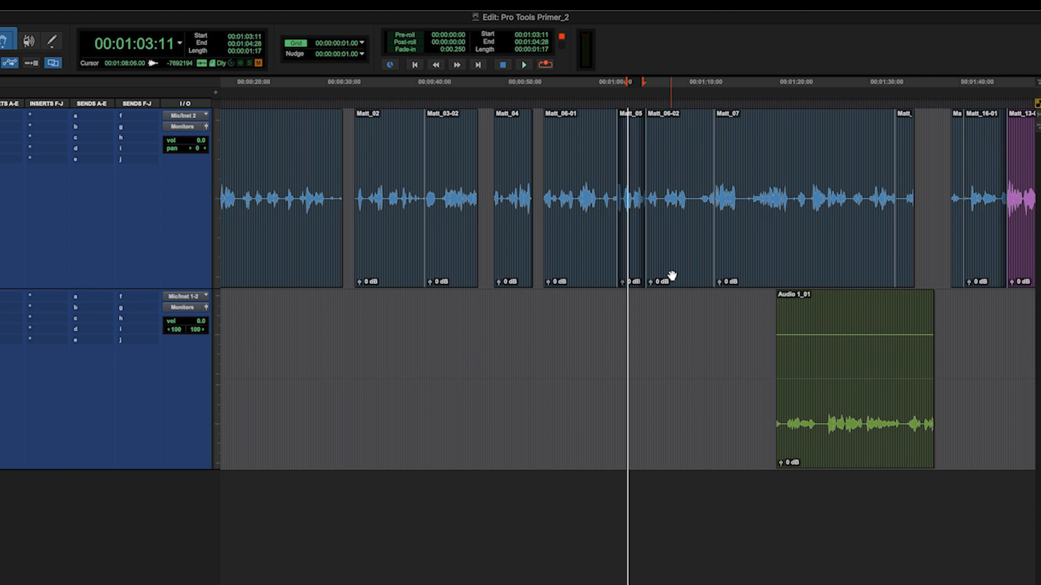
drag(859, 452, 753, 443)
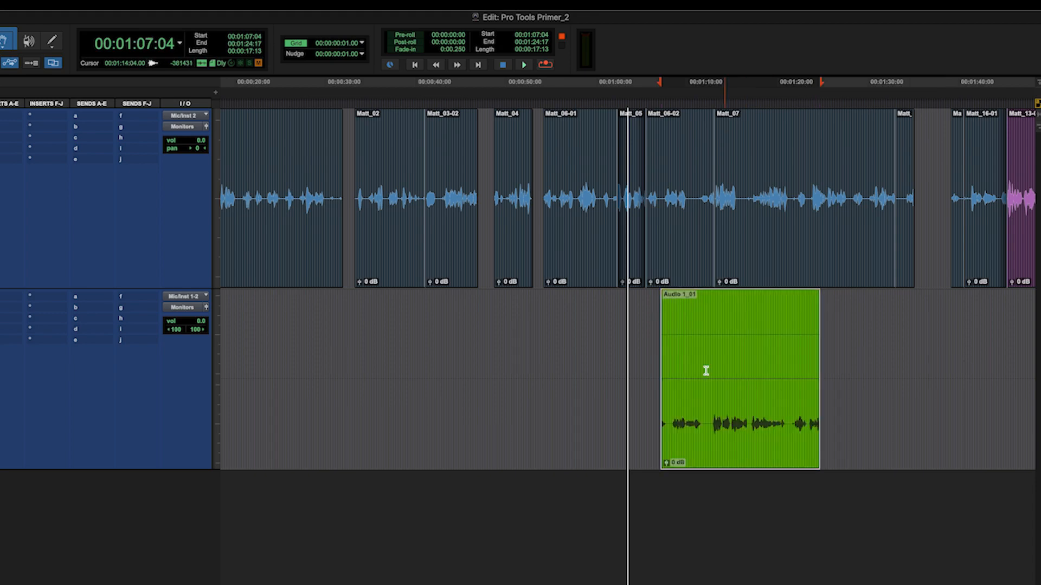
- Place the edit cursor at 00:01:08:14 inside Audio 1_01 and examine the clip against the frame grid
key(t)
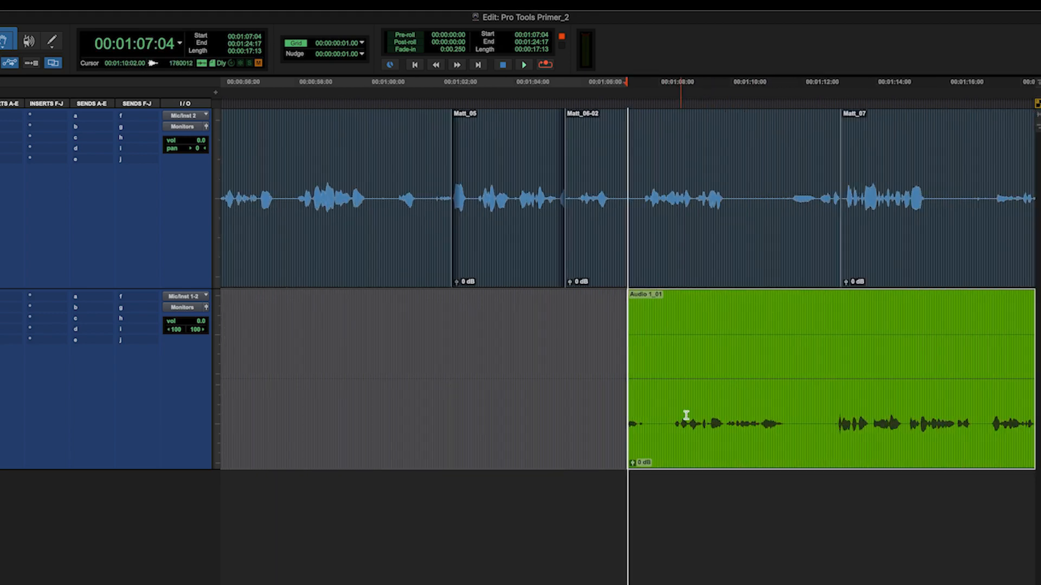
click(675, 318)
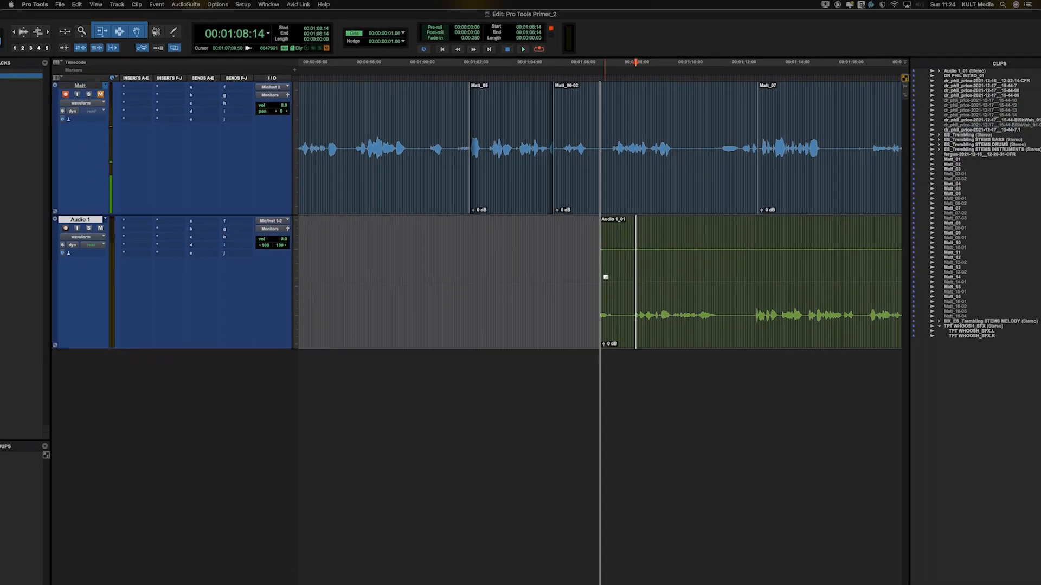
key(t)
key(t)
key(t)
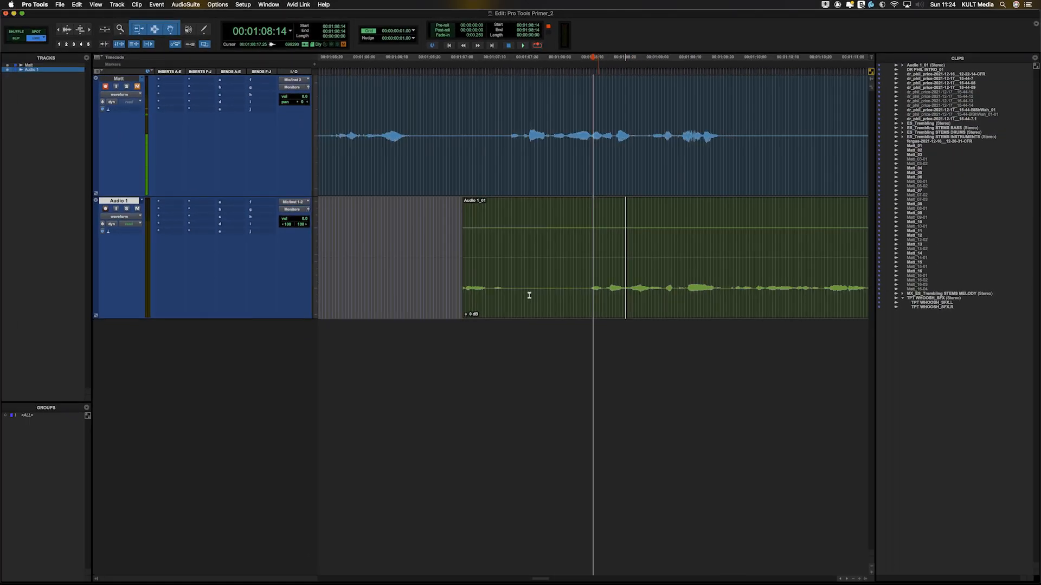
key(r)
- In Relative Grid mode, place the edit cursor at 00:01:06:29, jump to the start of Audio 1_01, and examine its alignment with the grid
click(447, 214)
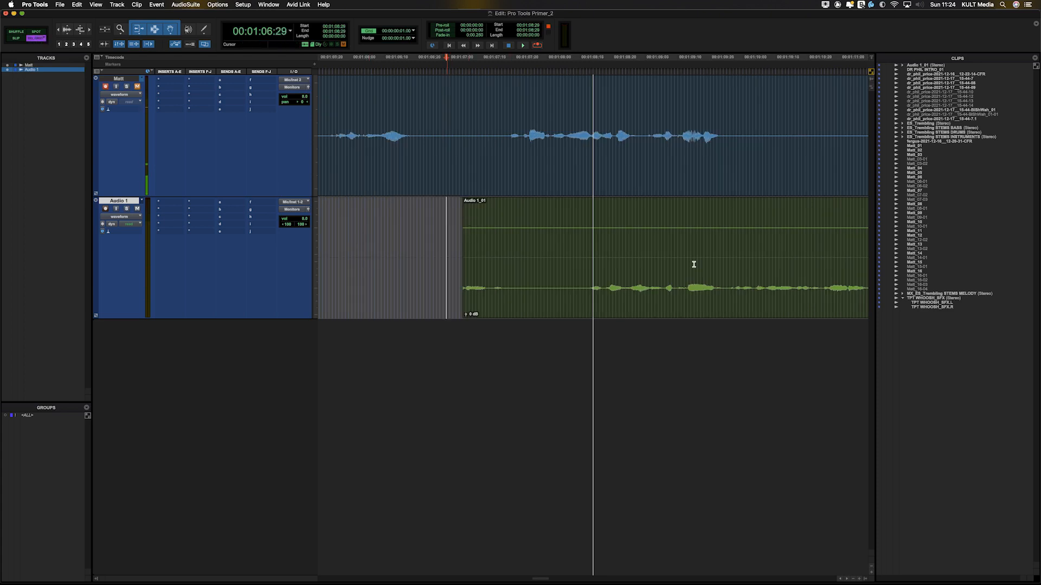
key(Tab)
key(t)
key(t)
key(t)
key(t)
key(t)
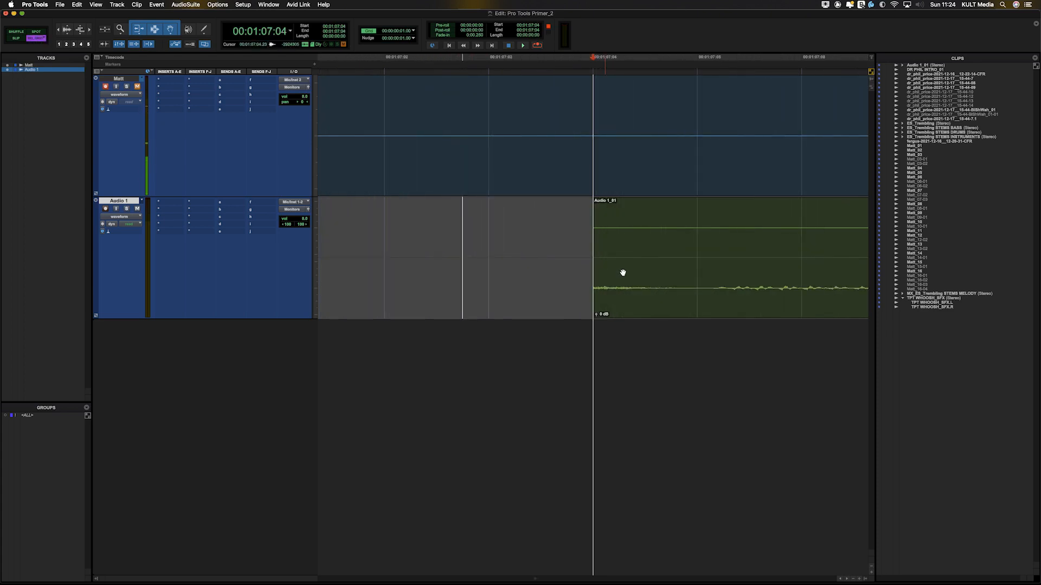
- In Slip mode, trim the start of Audio 1_01 to an off-grid point between 00:01:07:04 and 00:01:07:05
key(r)
key(F2)
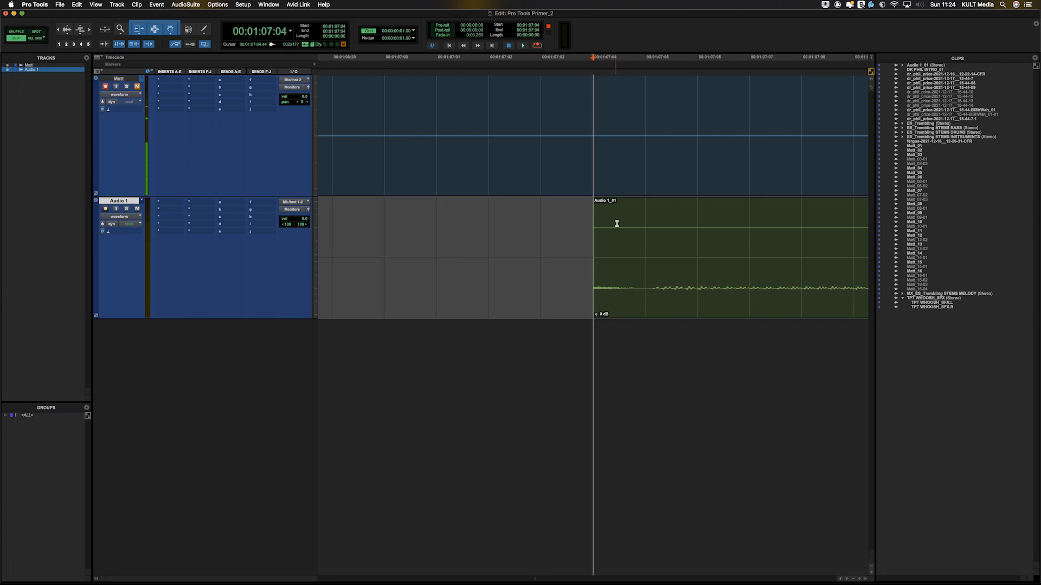
click(618, 216)
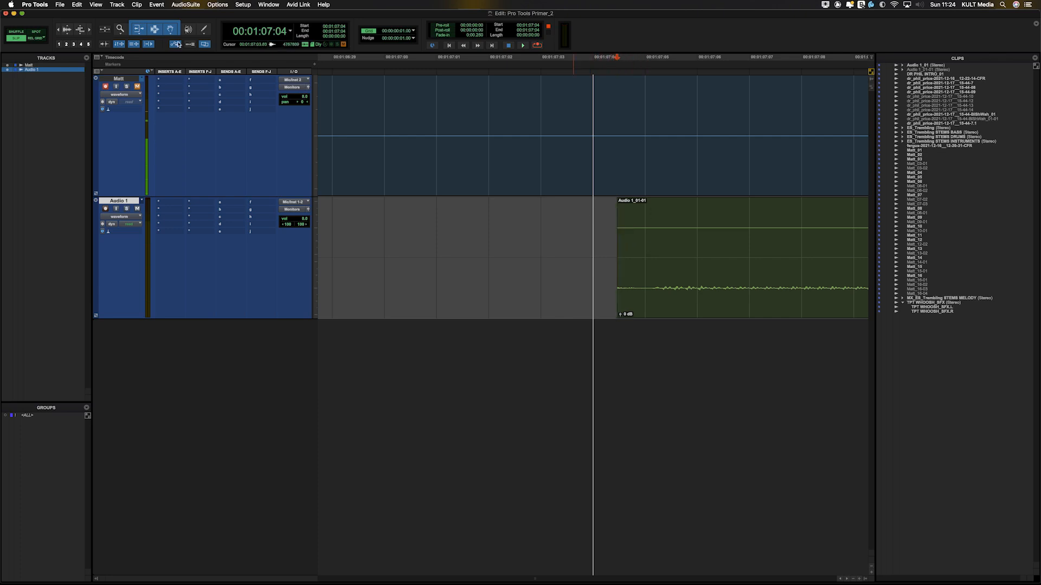
- In Relative Grid mode, move the trimmed clip on Audio 1 one frame earlier, keeping its offset from the grid lines
key(F4)
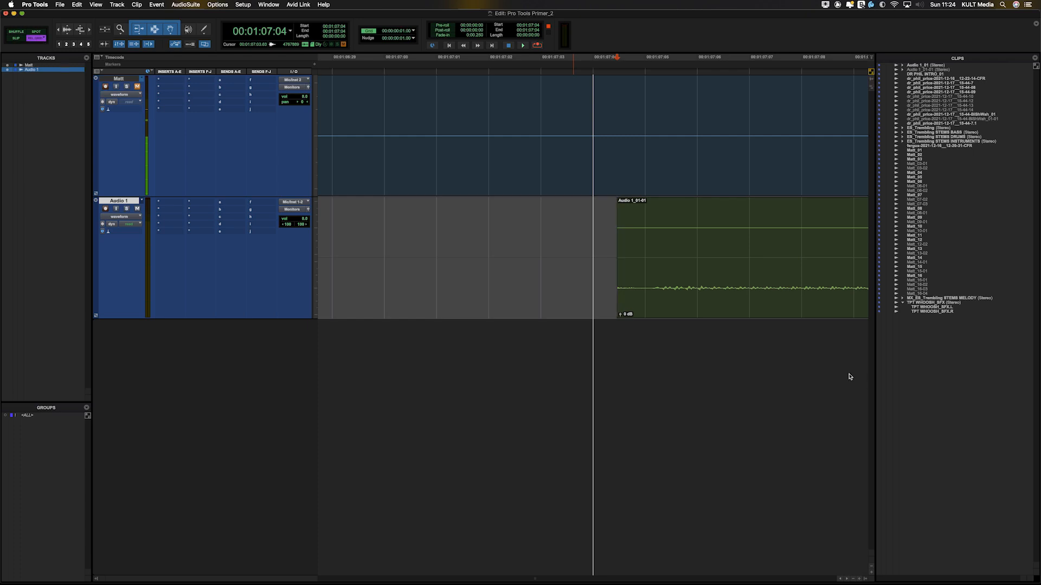
click(662, 307)
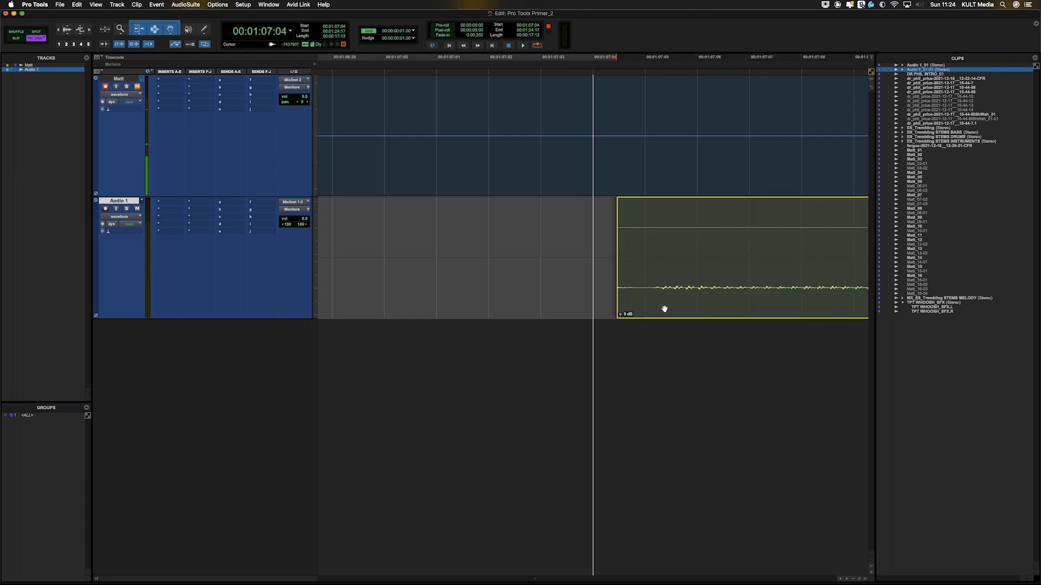
drag(662, 309, 592, 303)
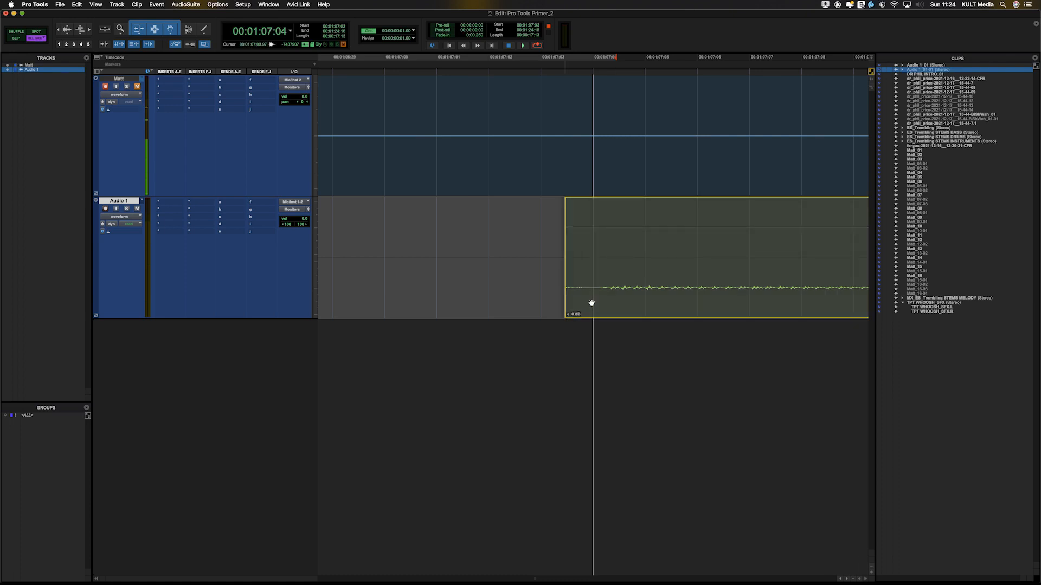
drag(592, 303, 592, 303)
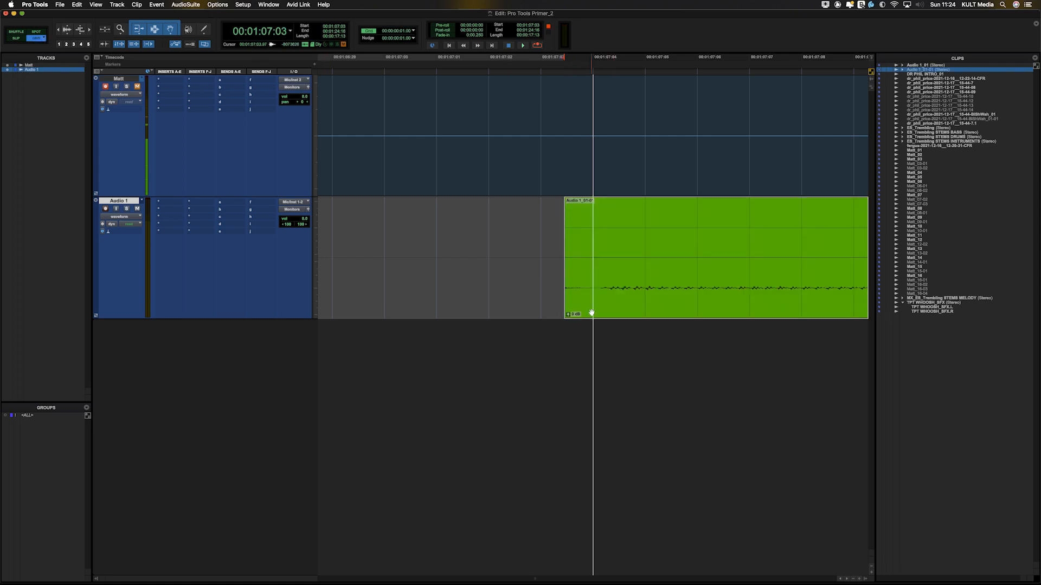
- In absolute Grid mode, snap the trimmed clip's start to 00:01:07:03, return to Relative Grid mode and clear the clip selection
drag(592, 313, 561, 295)
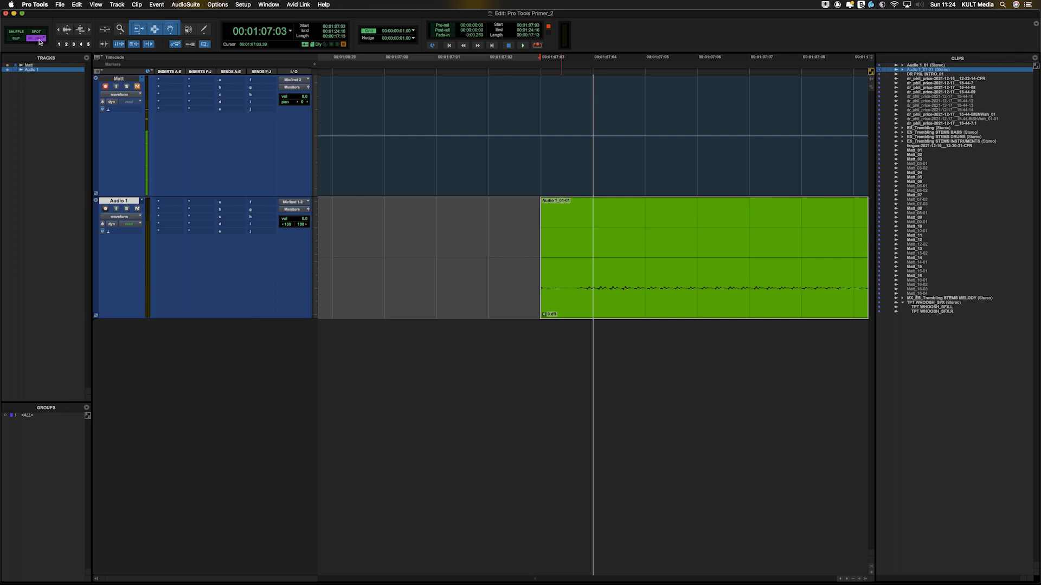
drag(597, 305, 581, 307)
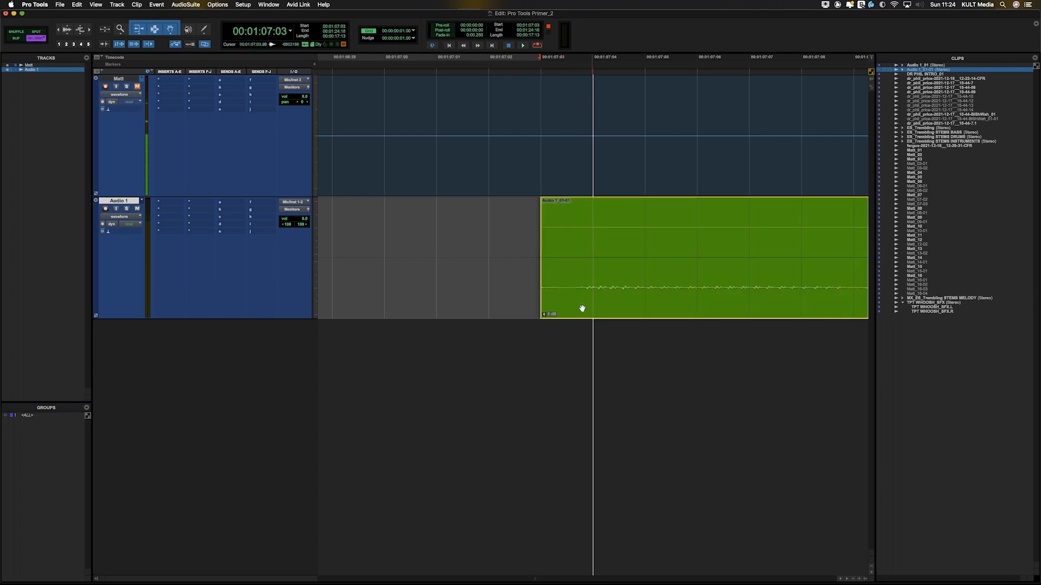
click(566, 205)
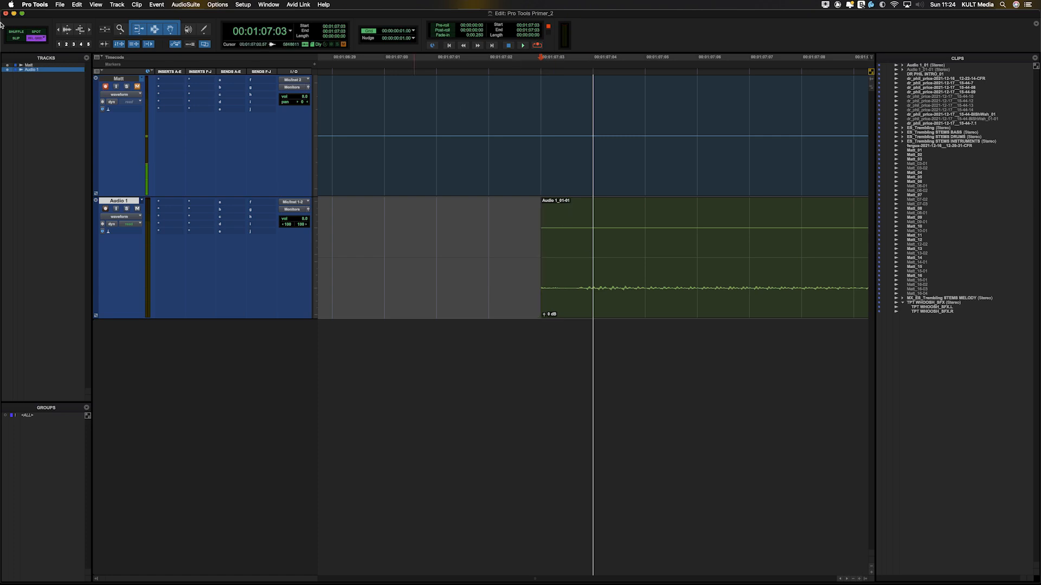
- Cycle the edit mode through Slip and Spot, finishing in absolute Grid mode
click(43, 39)
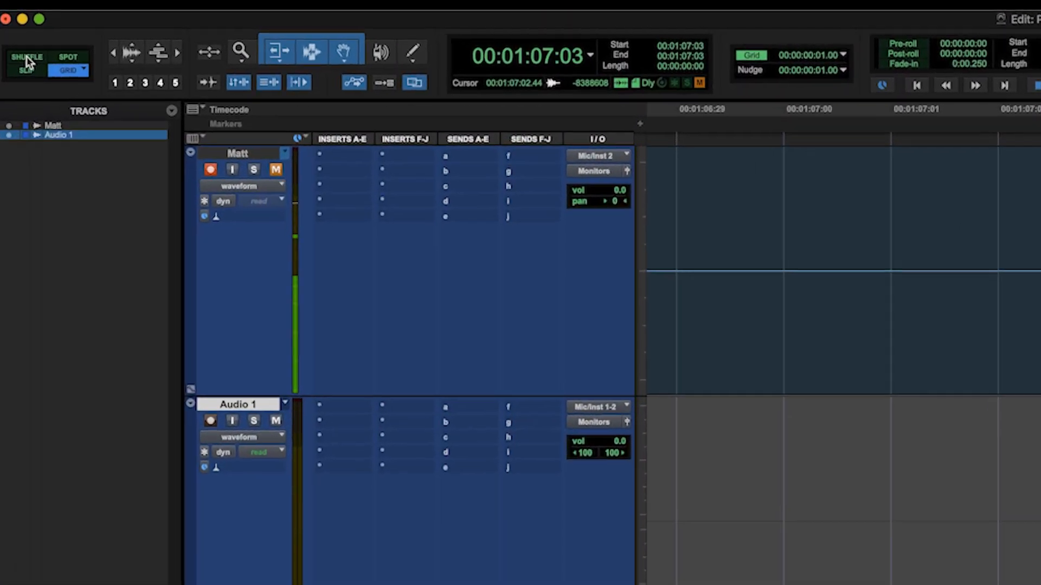
click(22, 45)
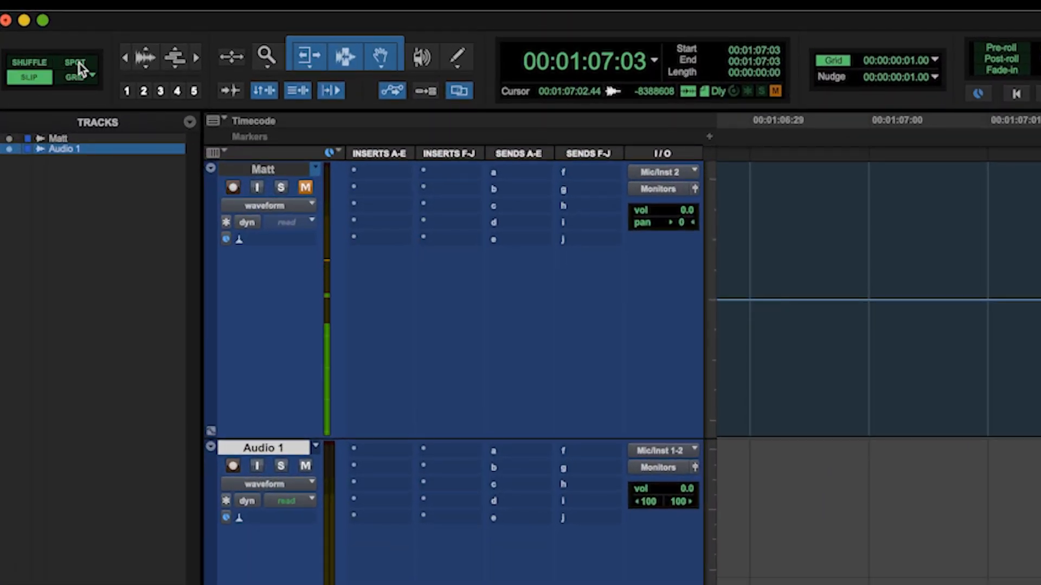
click(77, 64)
click(78, 78)
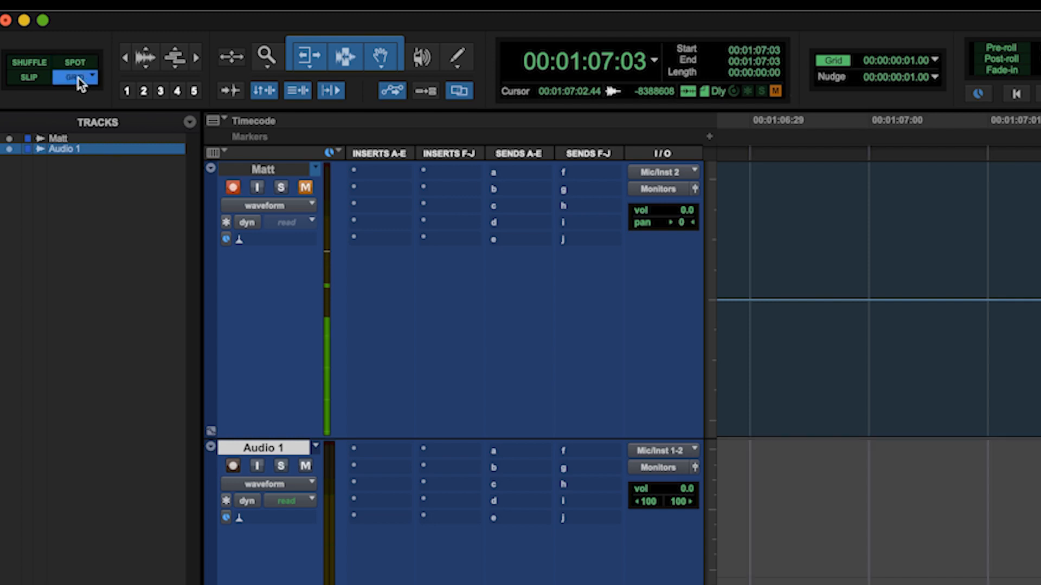